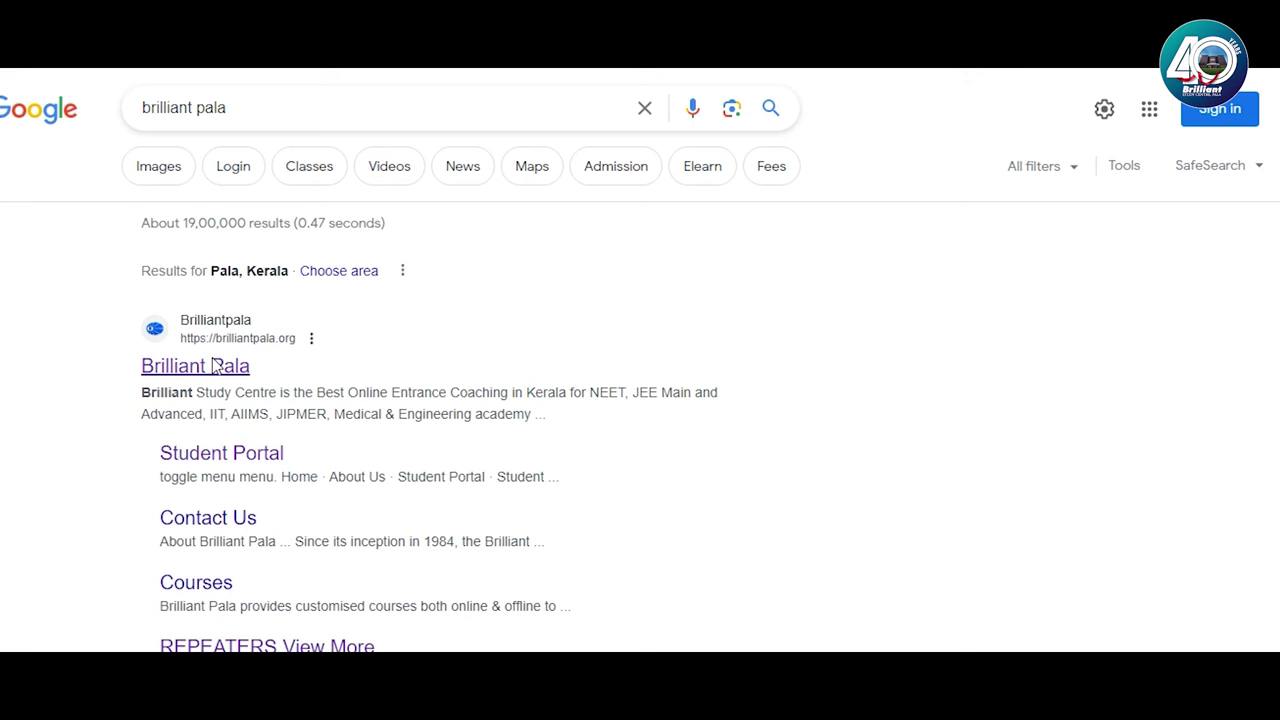
Open the Brilliant Pala site from search results and browse its BFAST banner, course tiles and announcements.
left_click(214, 366)
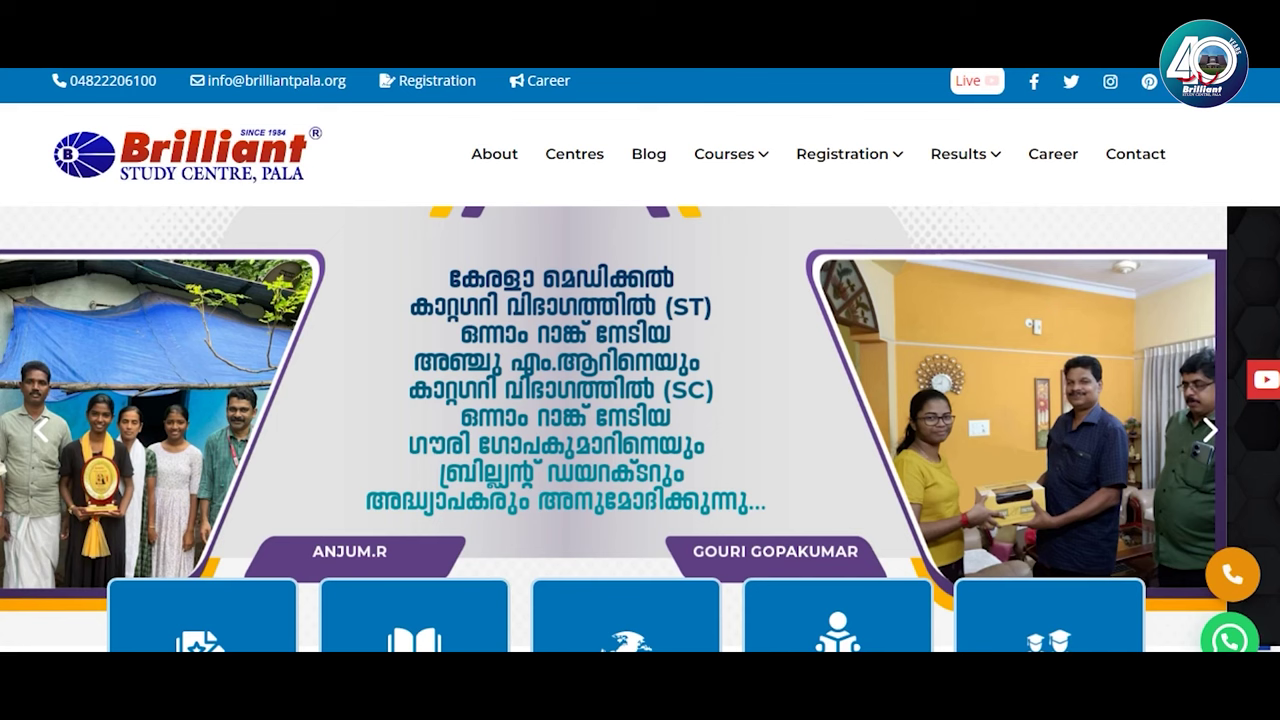
scroll(212, 240, "down", 5)
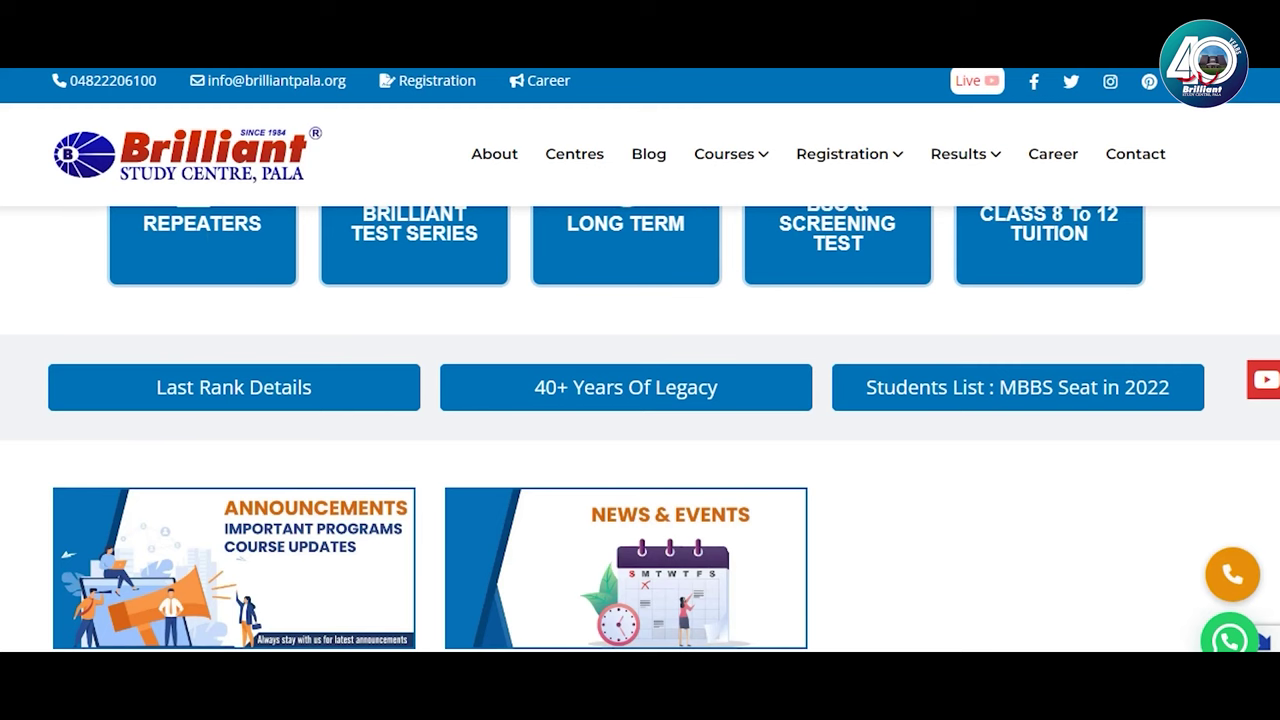
scroll(640, 400, "up", 1)
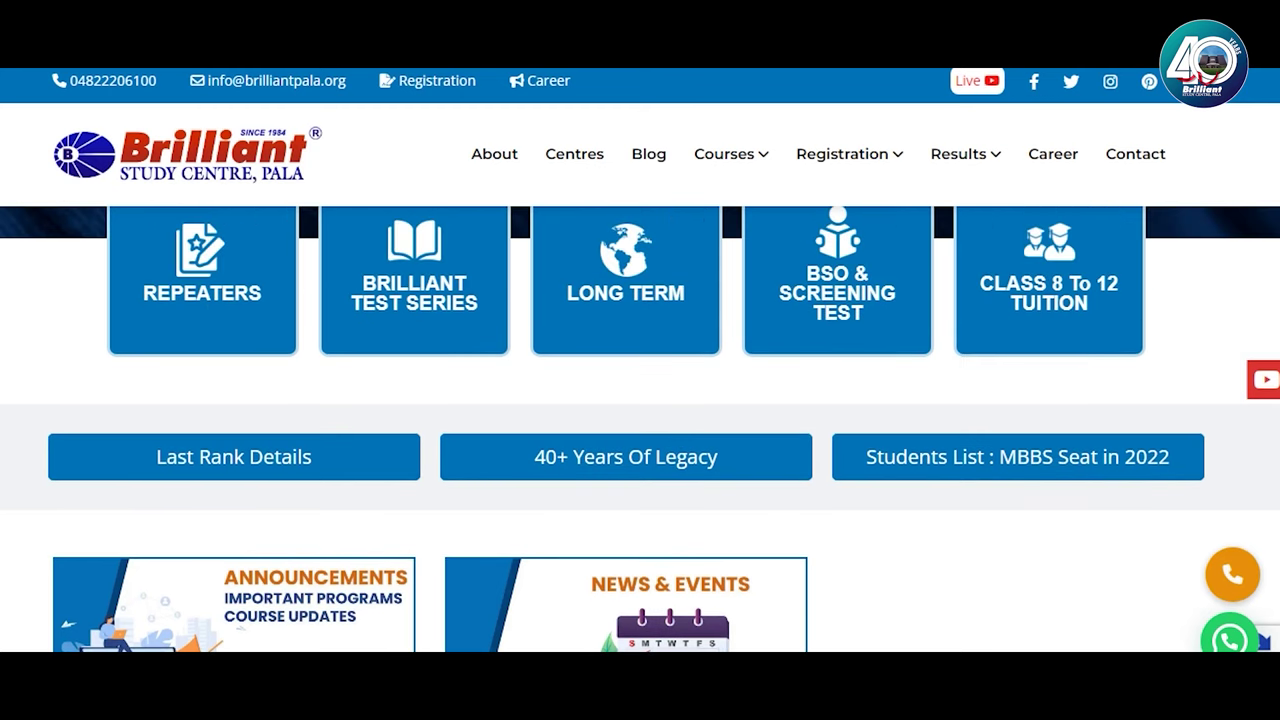
scroll(640, 400, "up", 1)
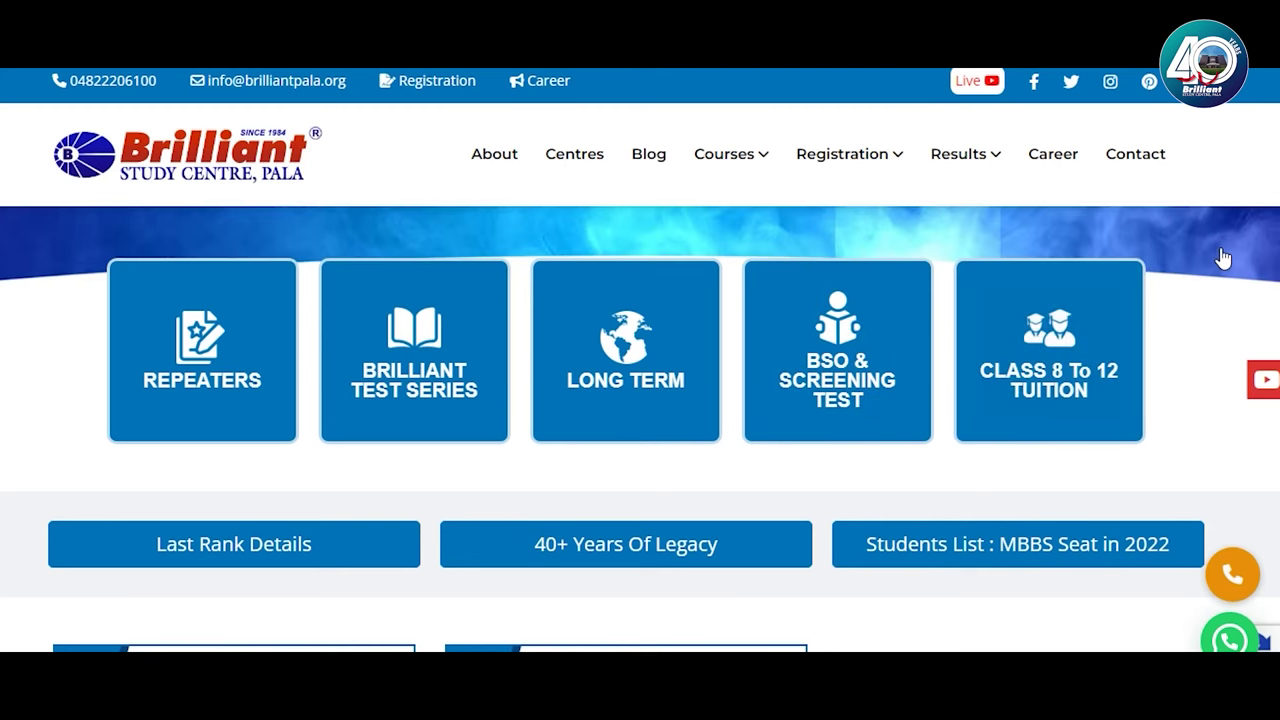
scroll(640, 430, "down", 5)
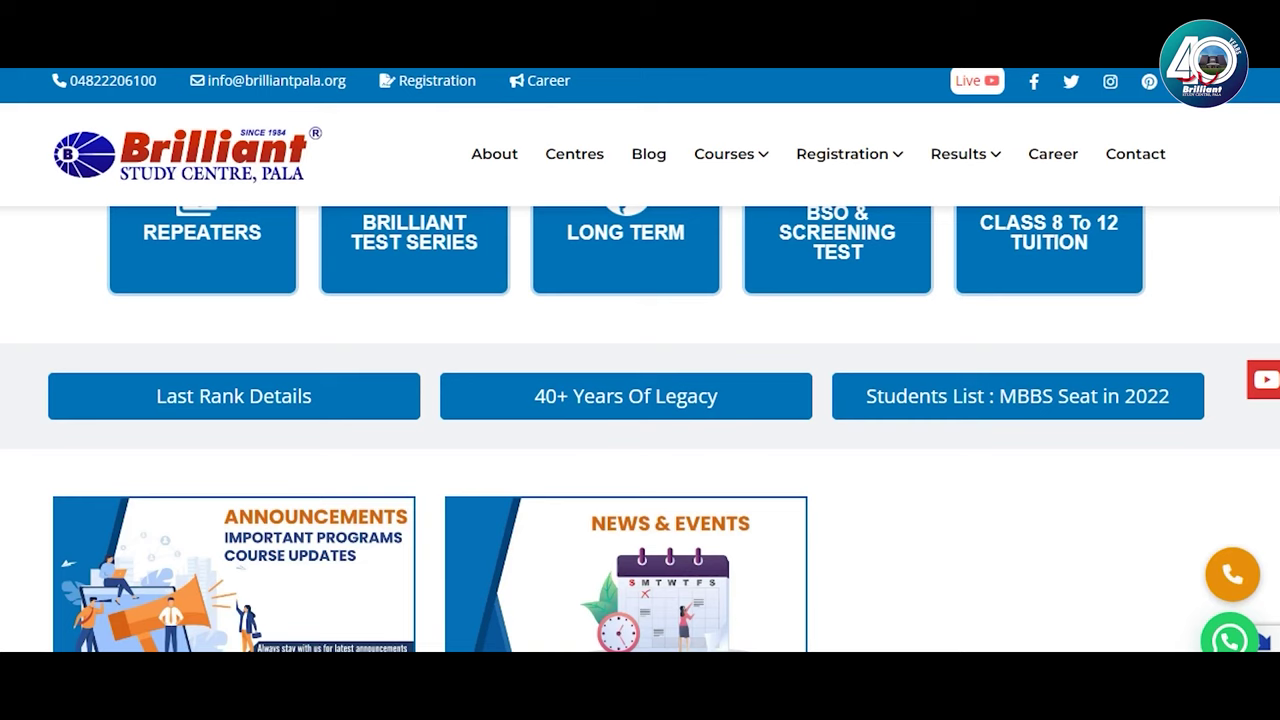
scroll(640, 430, "up", 1)
scroll(640, 430, "up", 1)
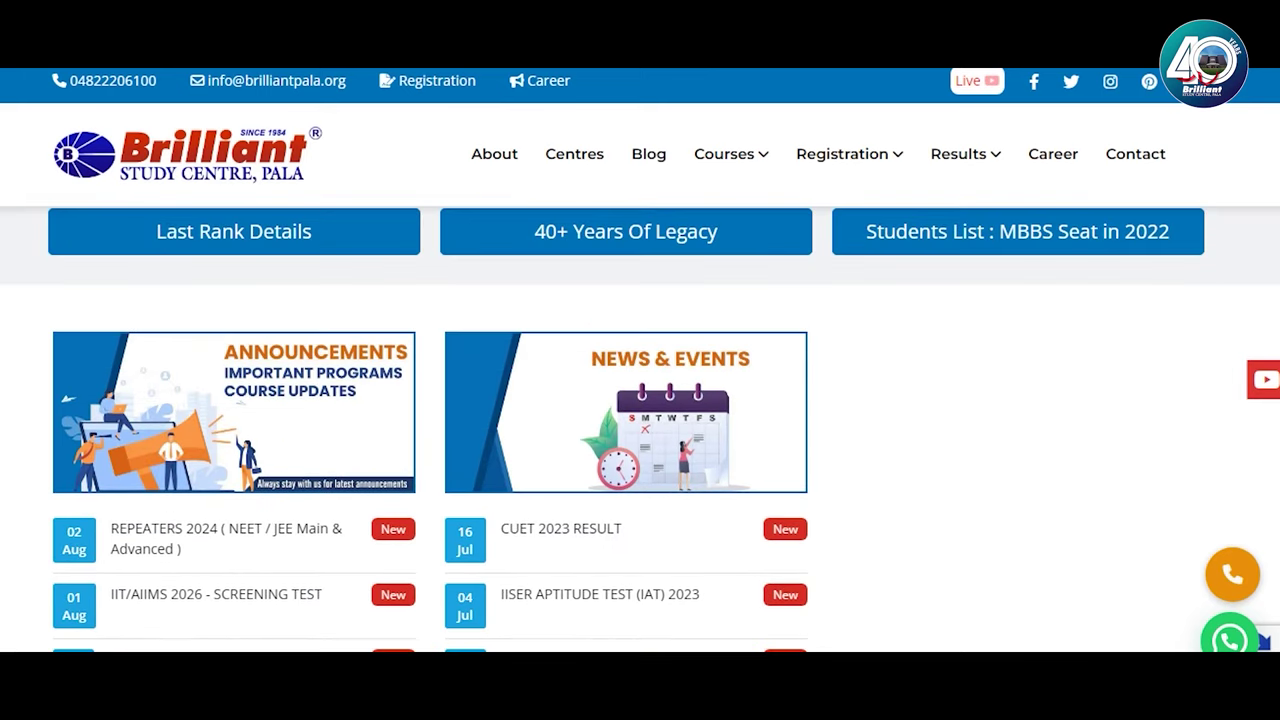
scroll(1276, 255, "down", 5)
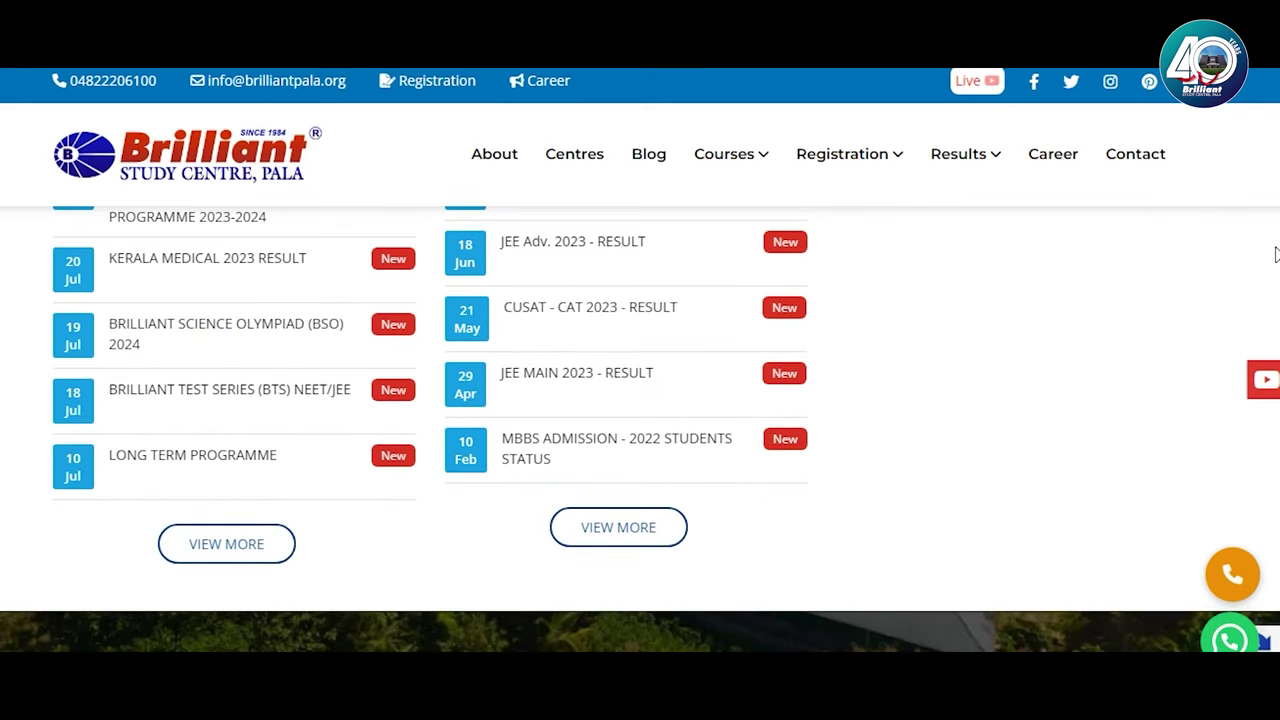
scroll(1276, 255, "up", 4)
scroll(640, 430, "up", 4)
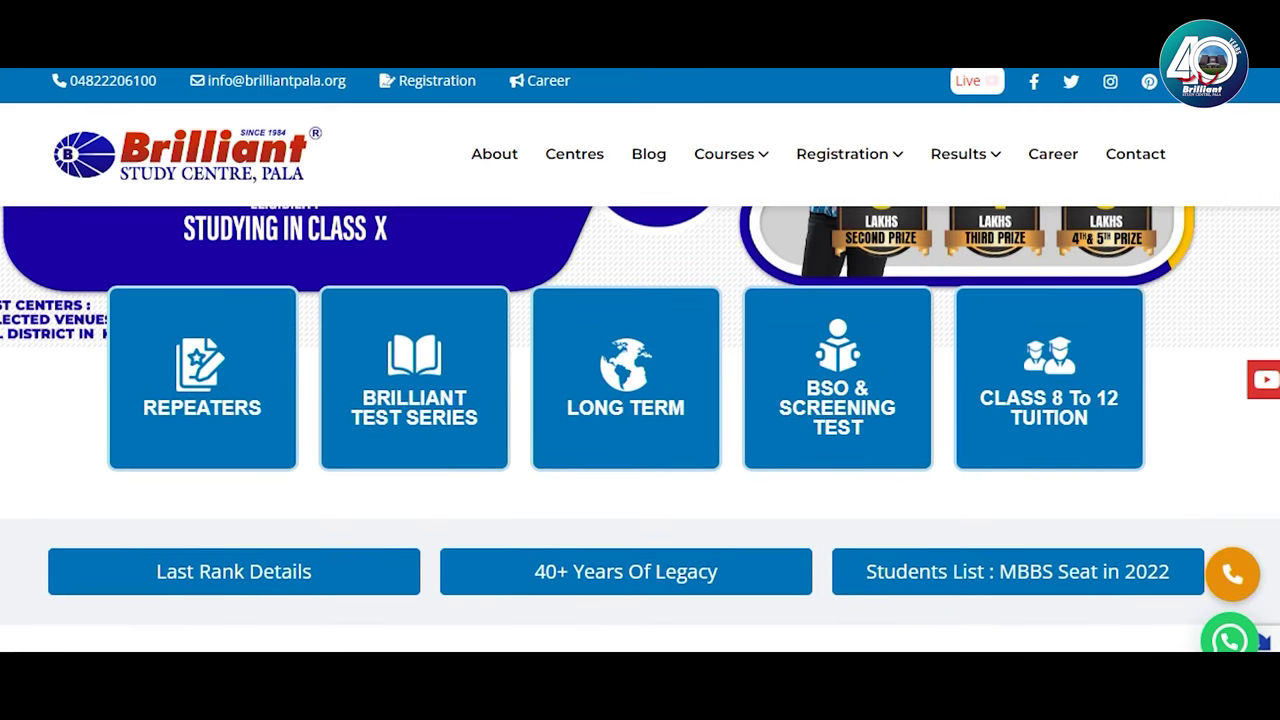
scroll(640, 430, "up", 2)
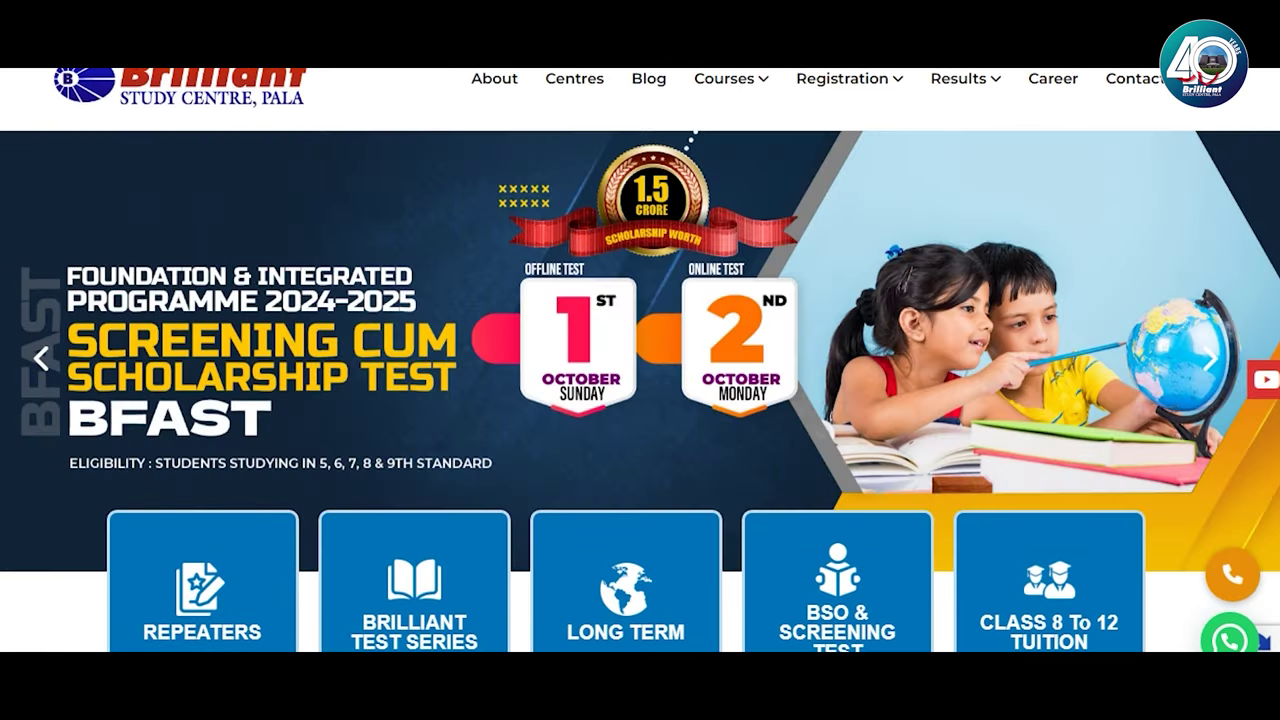
scroll(677, 353, "down", 2)
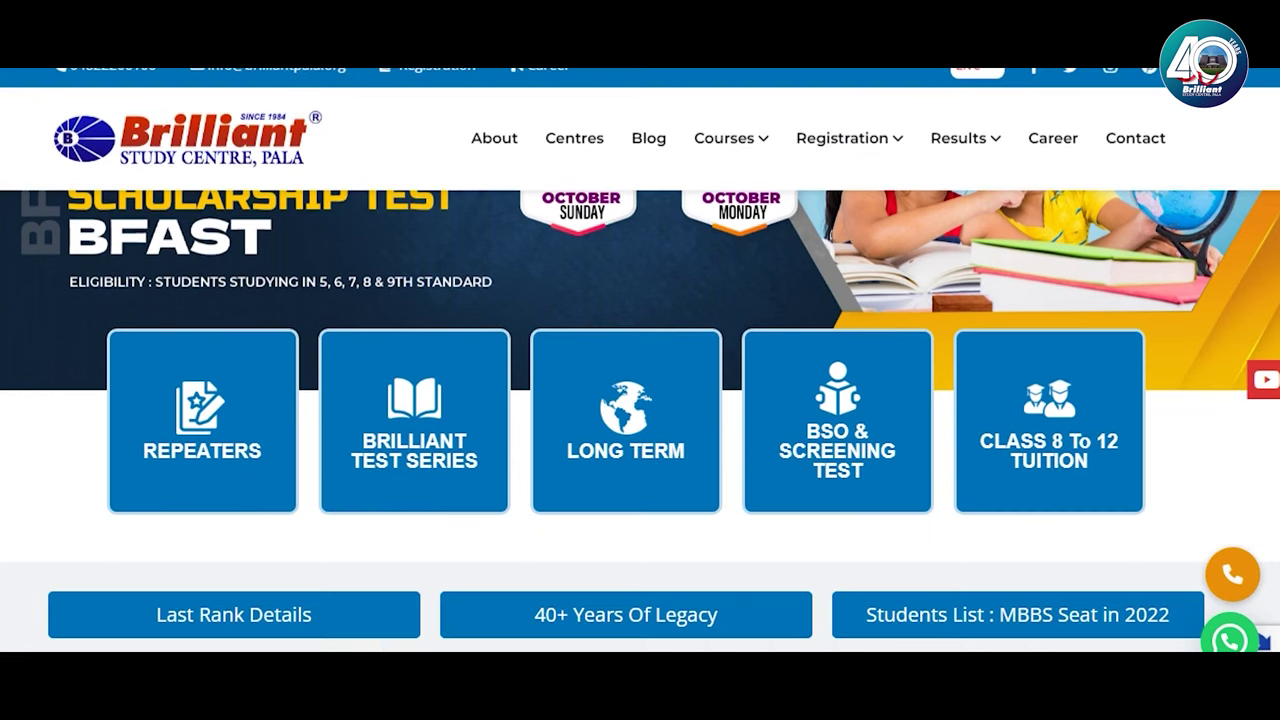
Use the Courses menu's BSO entry to reach the Screening Test listing with the BSO 2024 card.
mouse_move(851, 405)
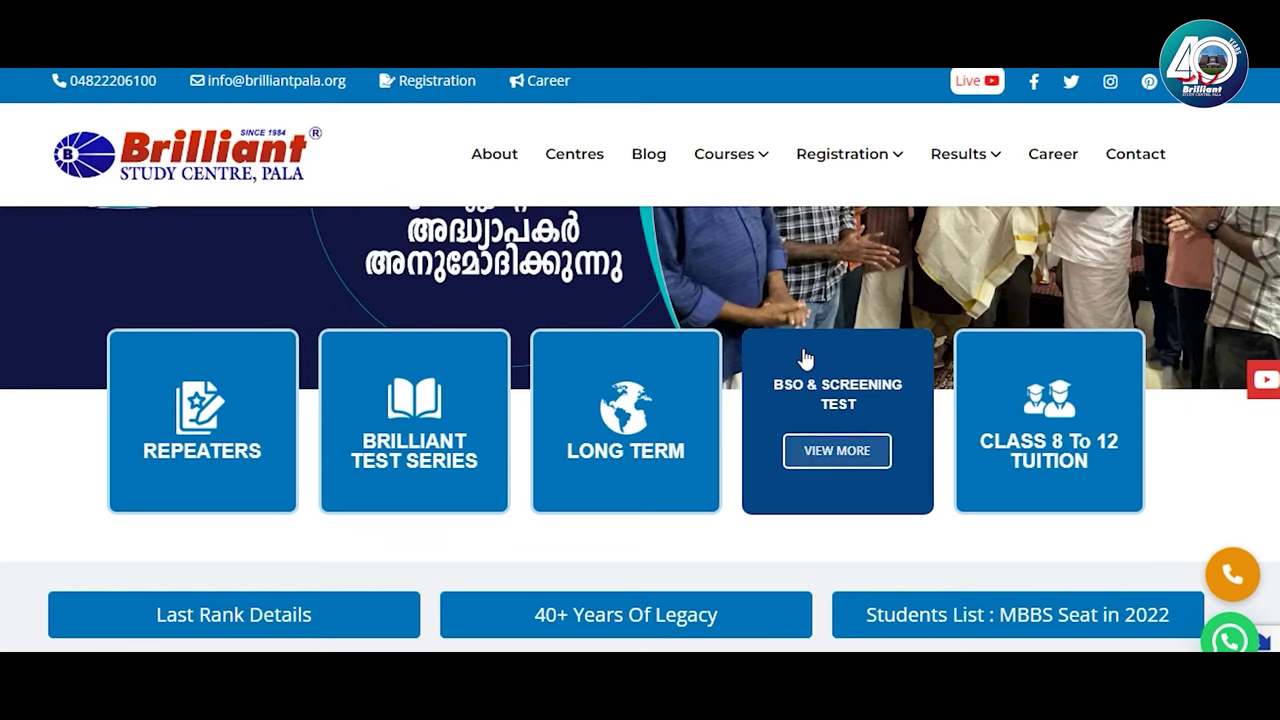
mouse_move(752, 170)
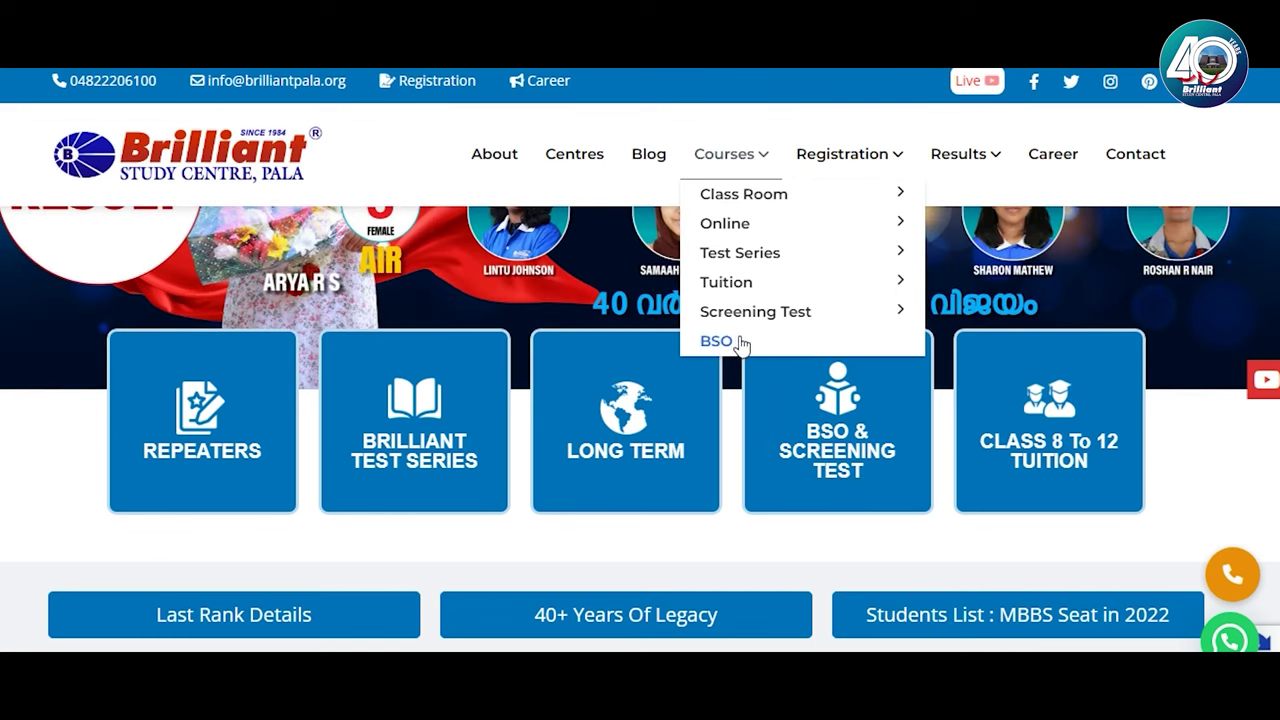
mouse_move(870, 448)
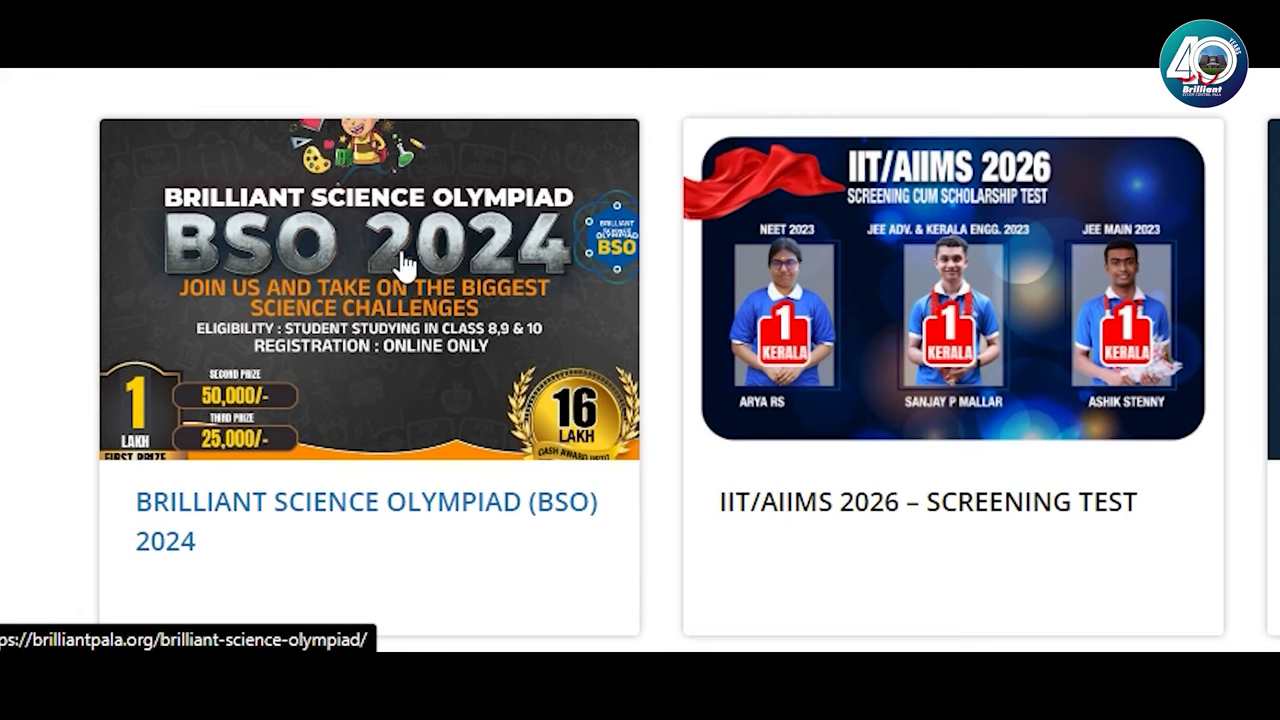
Open the BSO 2024 course card and scroll through its details and brochure section.
left_click(429, 366)
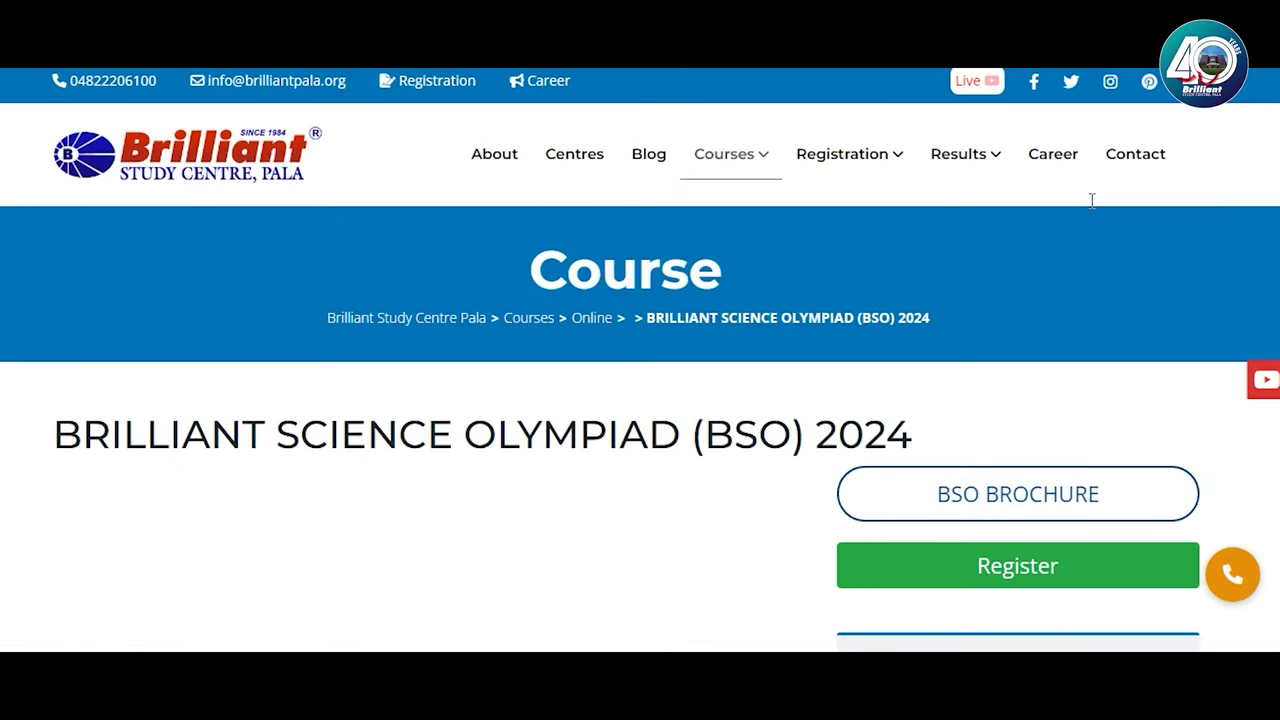
scroll(1276, 237, "down", 5)
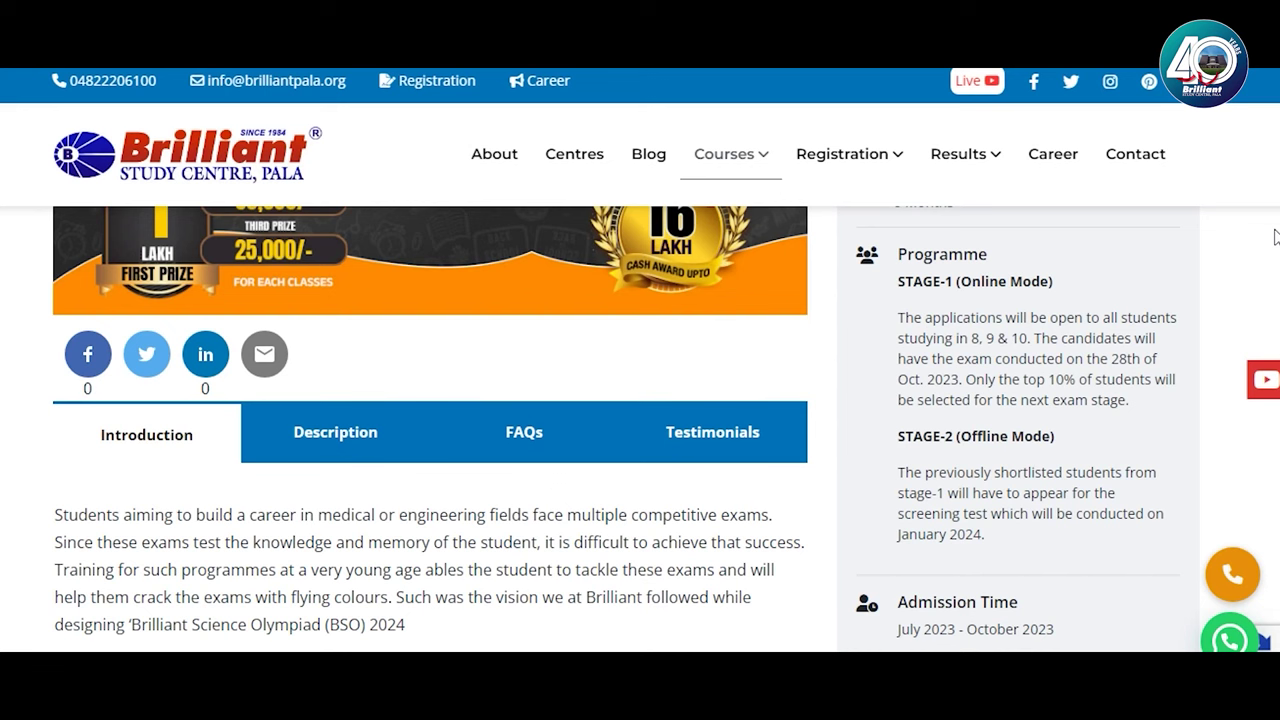
scroll(1053, 250, "up", 3)
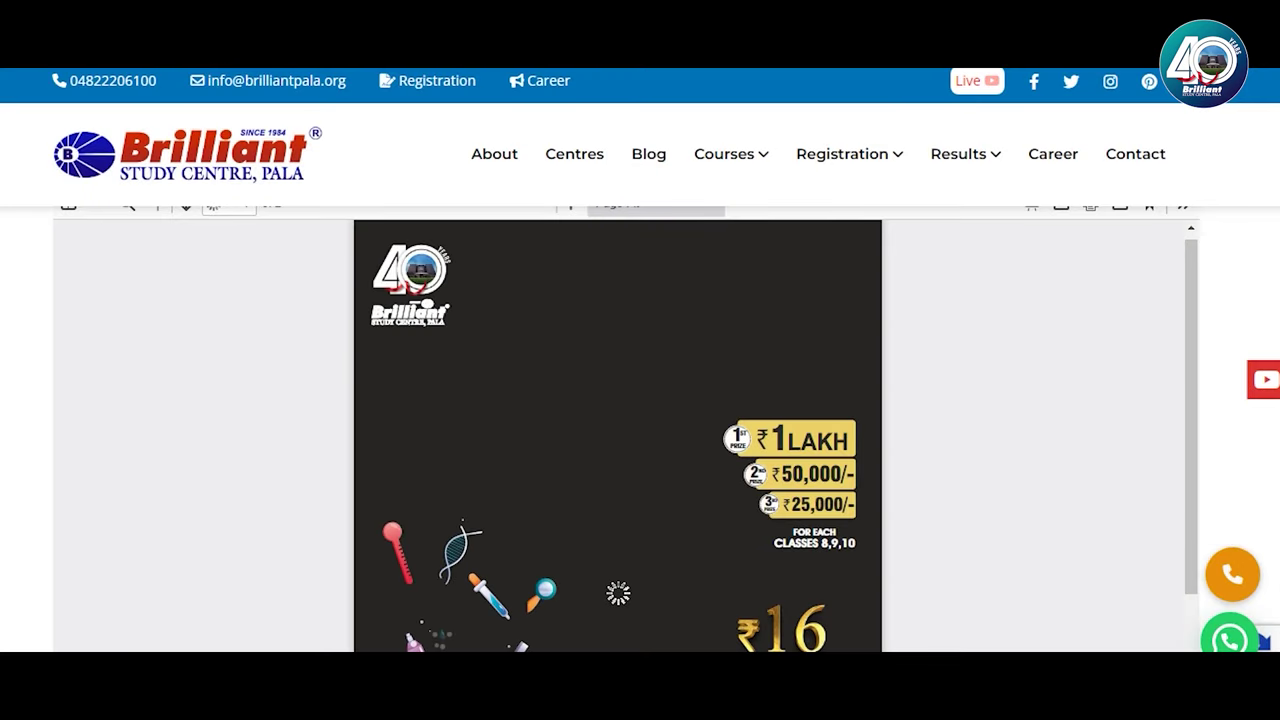
scroll(617, 430, "down", 1)
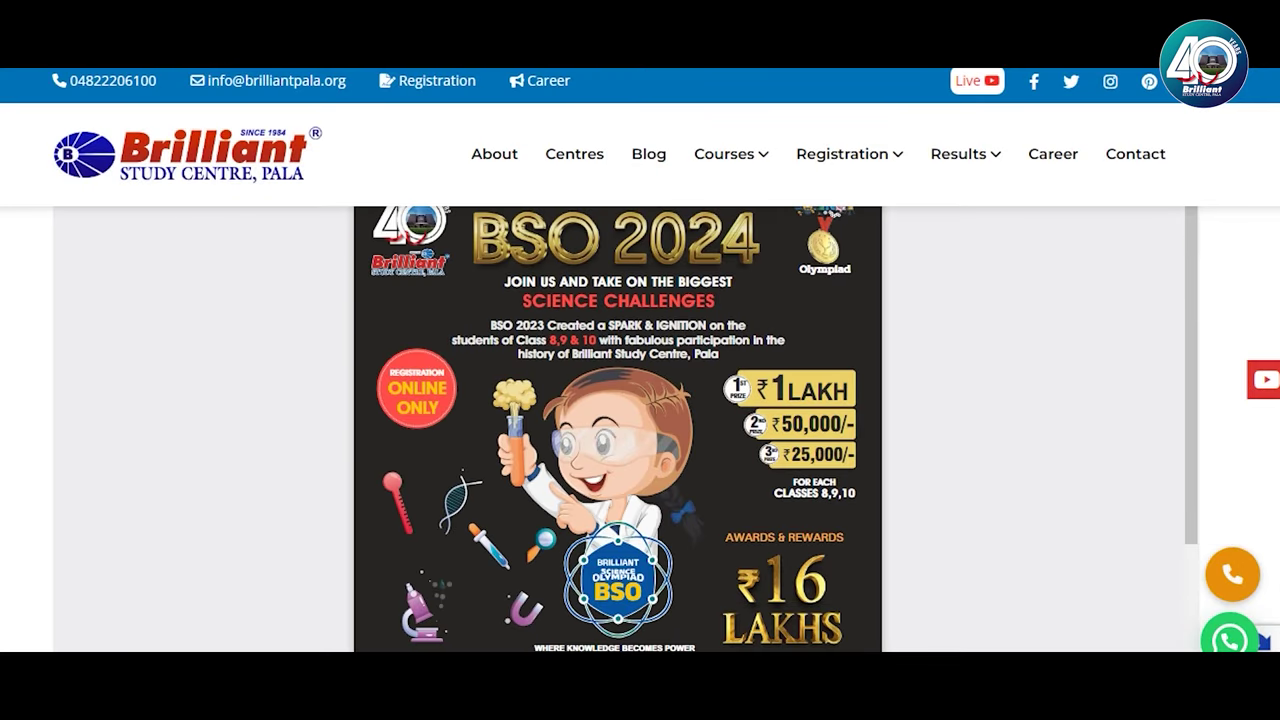
scroll(617, 430, "down", 3)
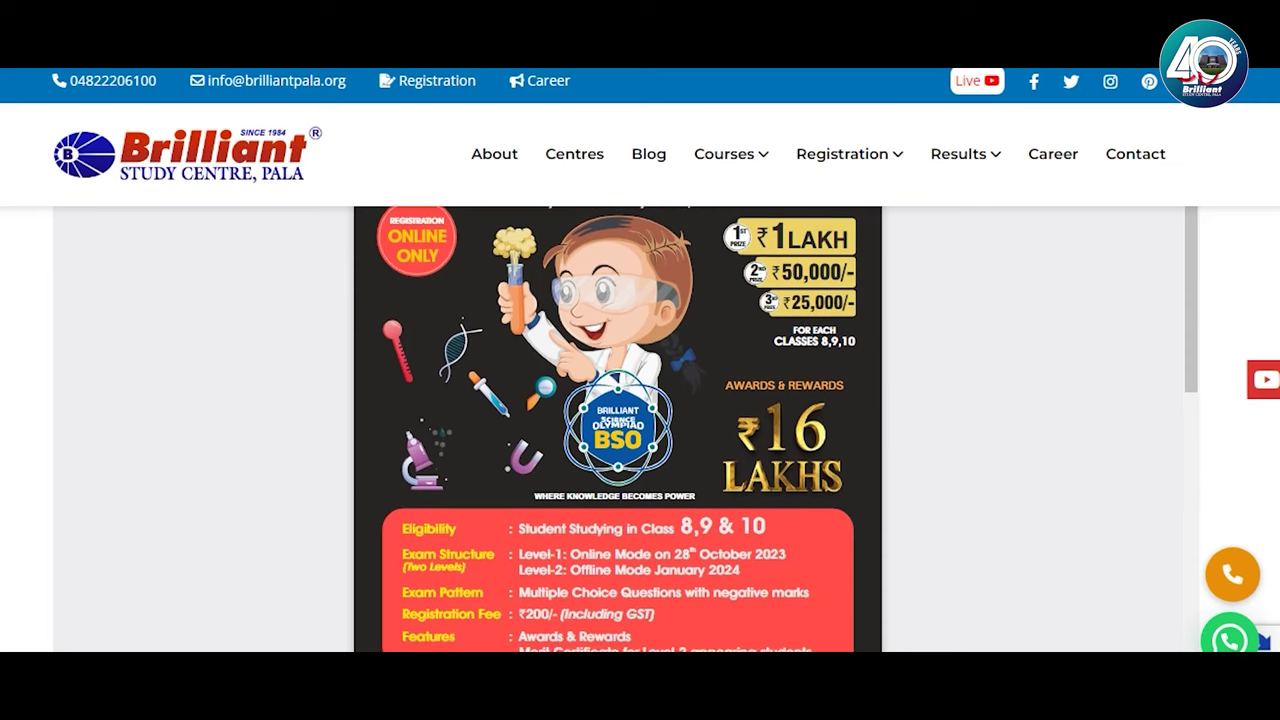
scroll(617, 430, "down", 2)
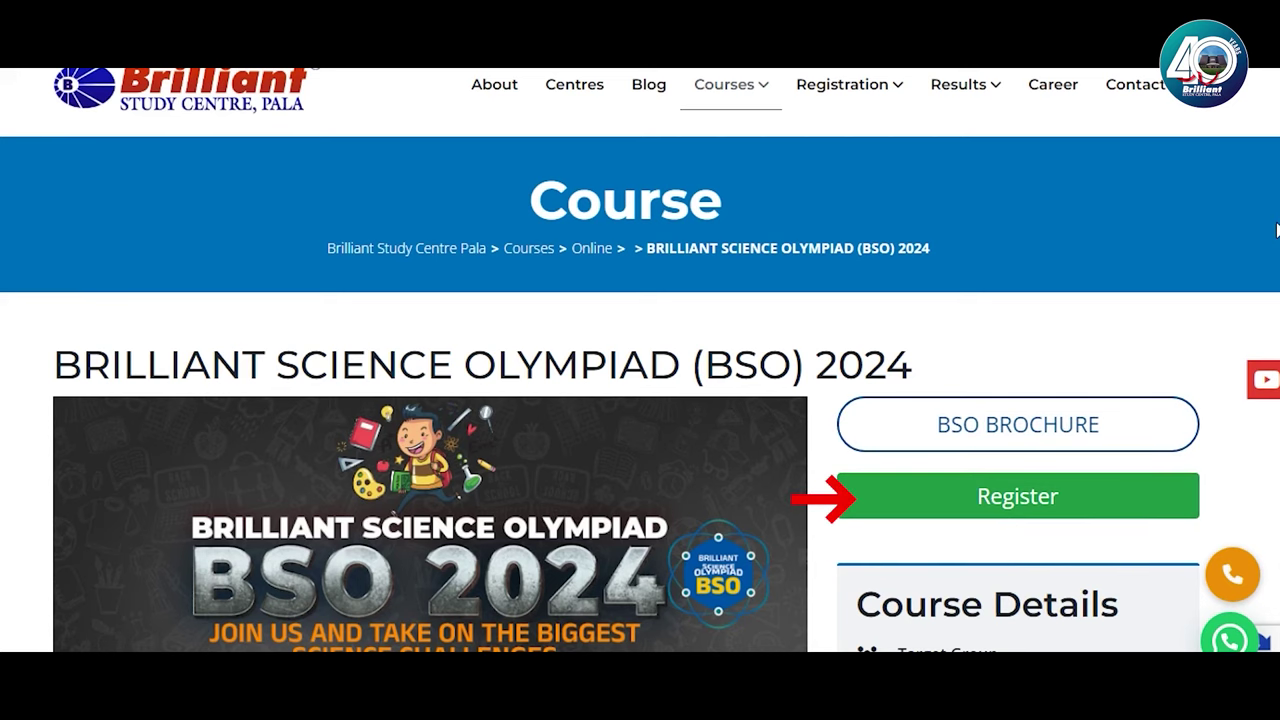
scroll(640, 400, "down", 3)
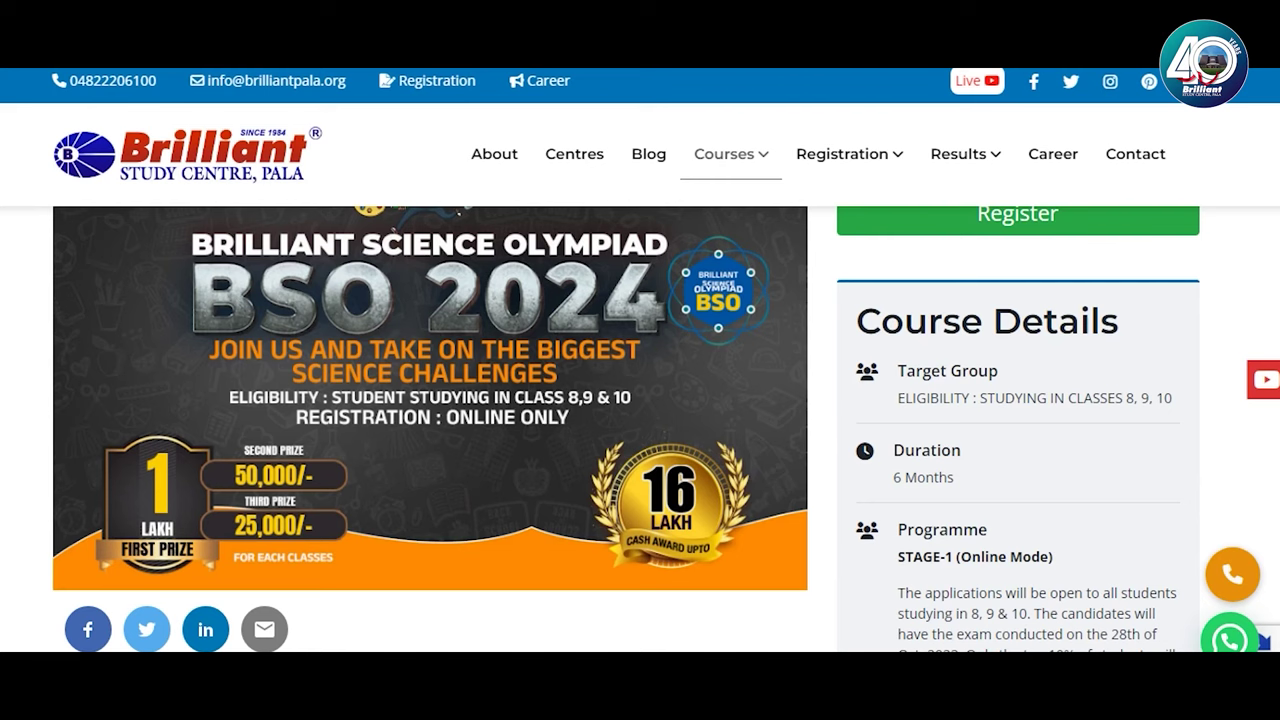
scroll(626, 429, "down", 1)
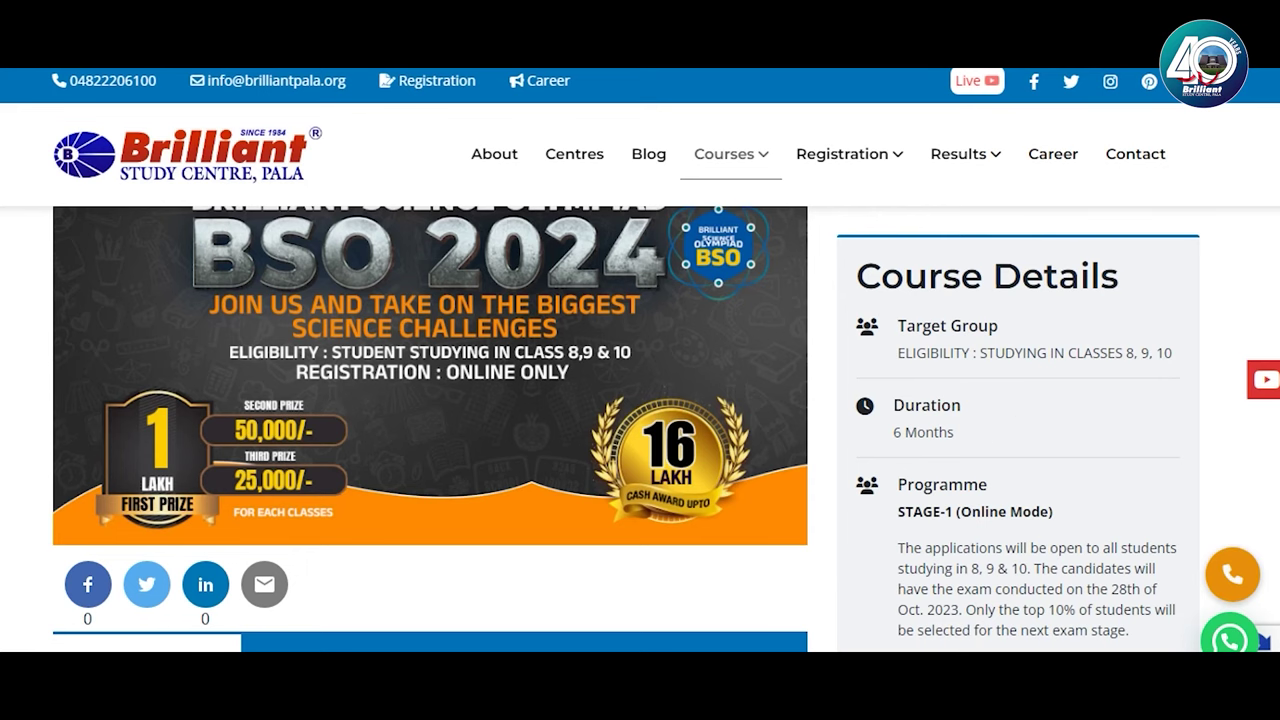
scroll(626, 429, "down", 2)
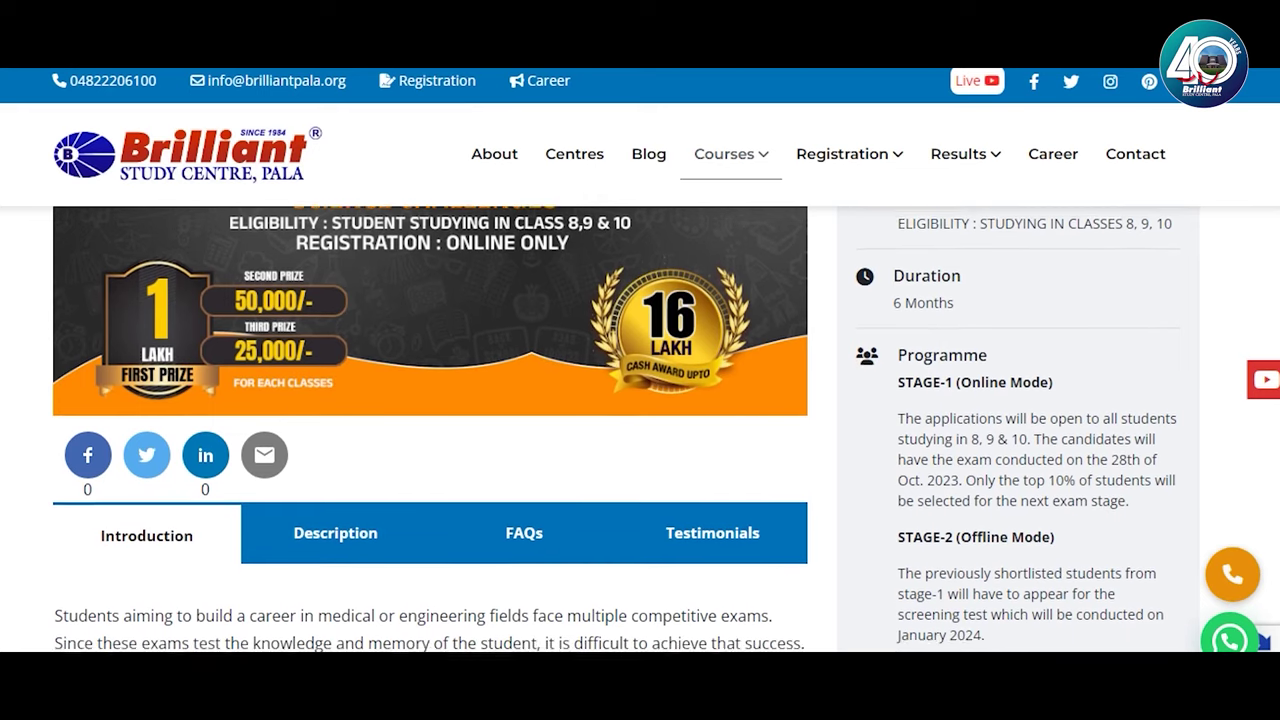
scroll(626, 429, "down", 1)
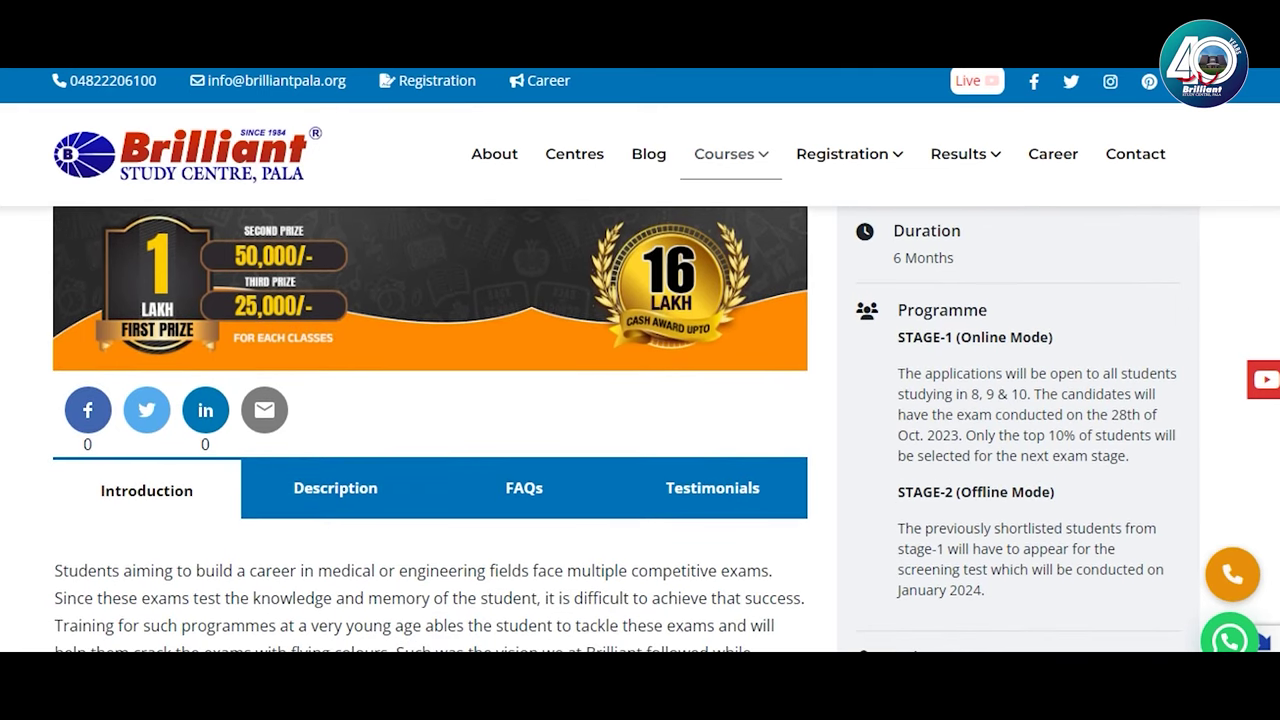
scroll(626, 429, "down", 2)
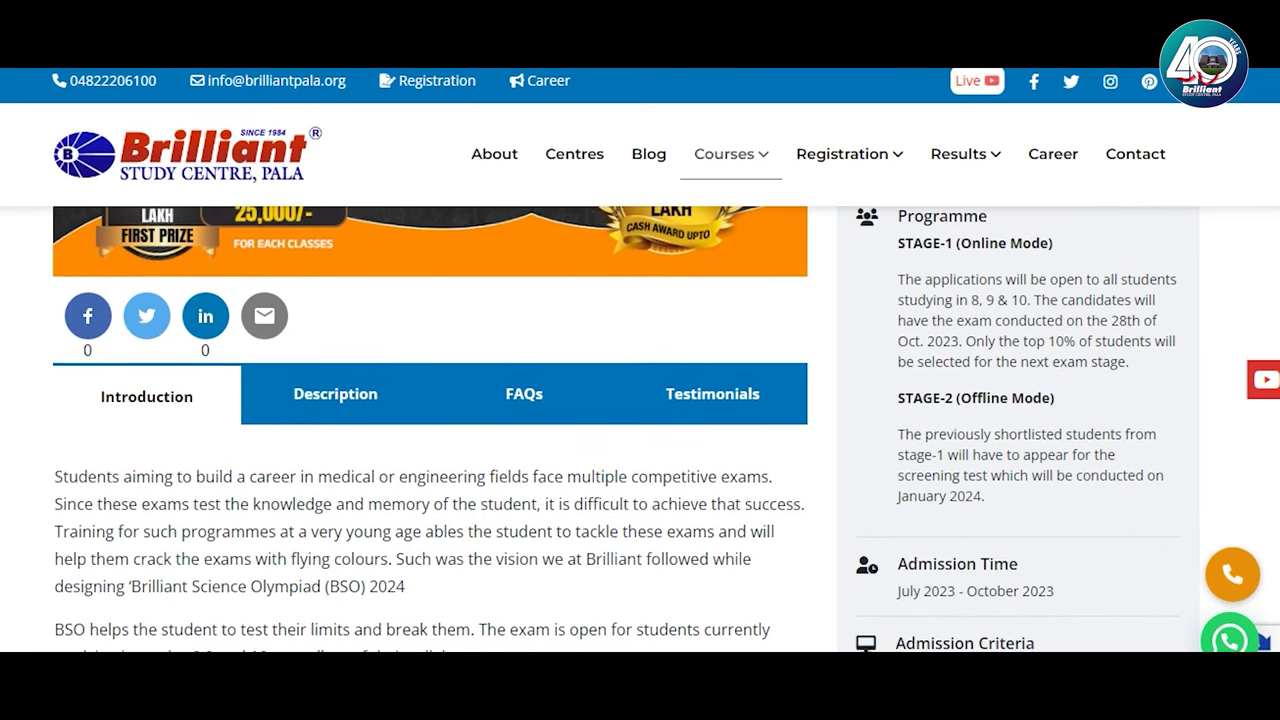
scroll(626, 429, "down", 2)
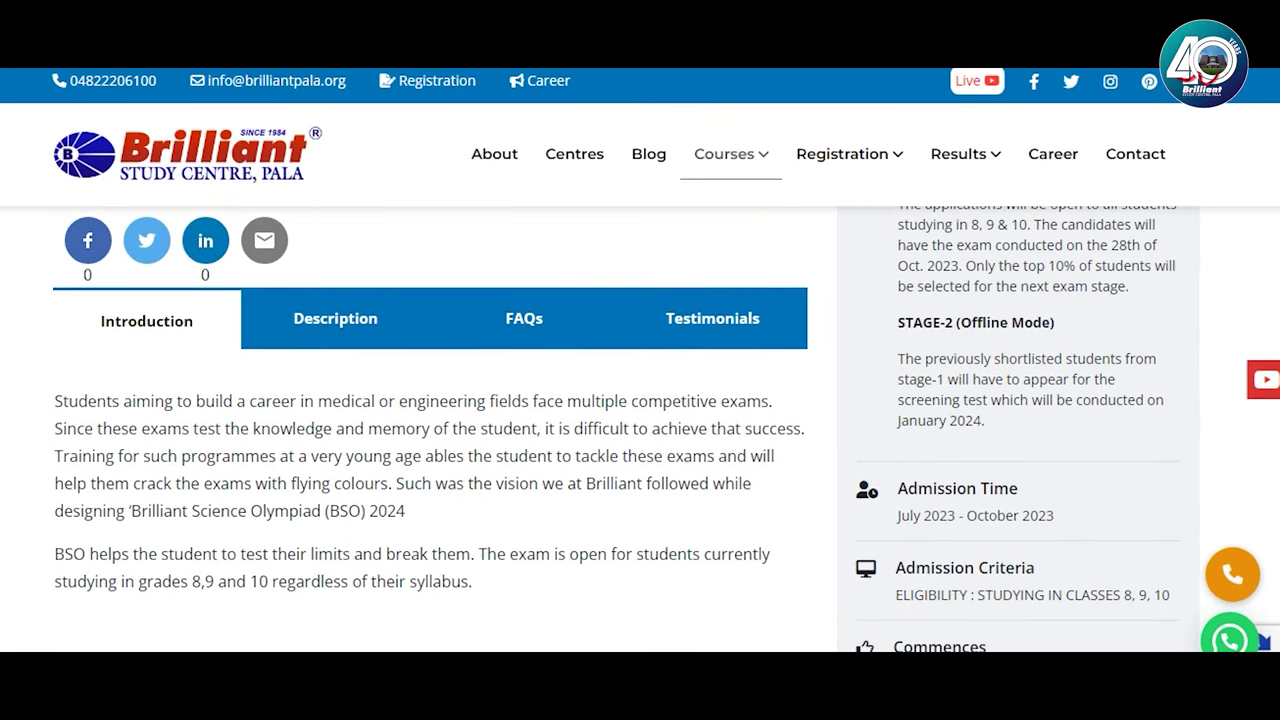
scroll(626, 429, "up", 6)
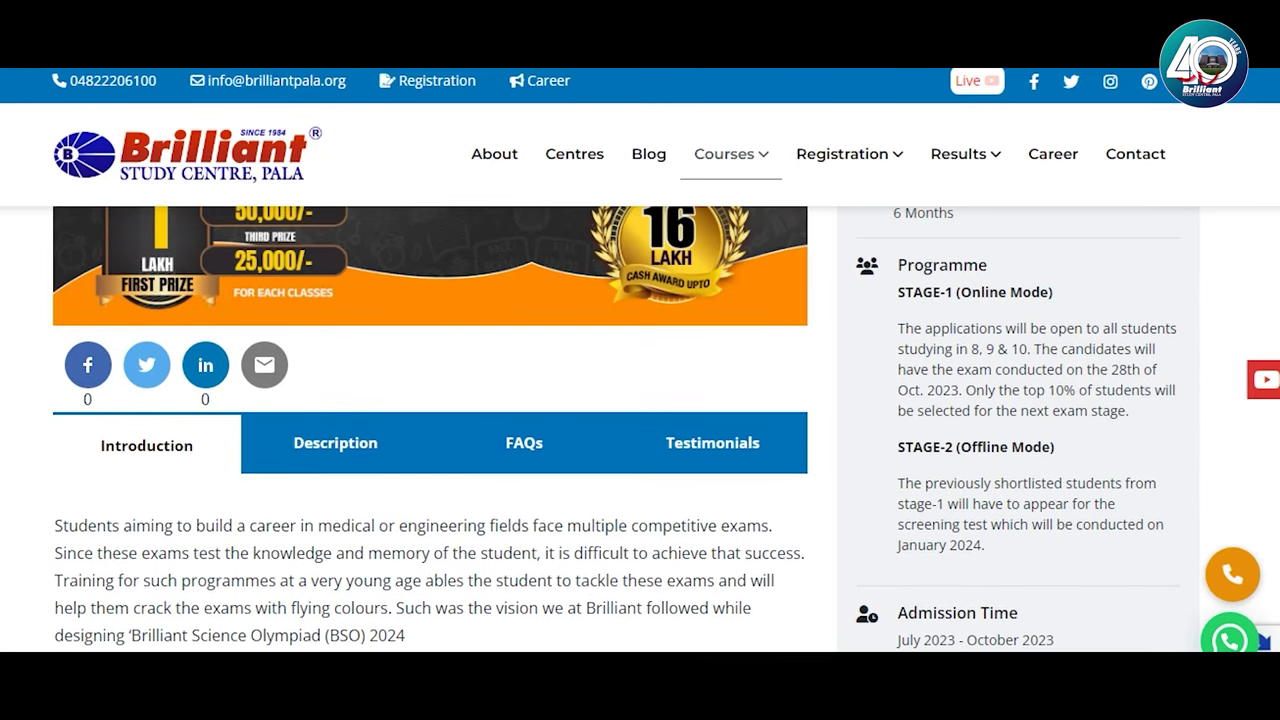
scroll(626, 429, "up", 5)
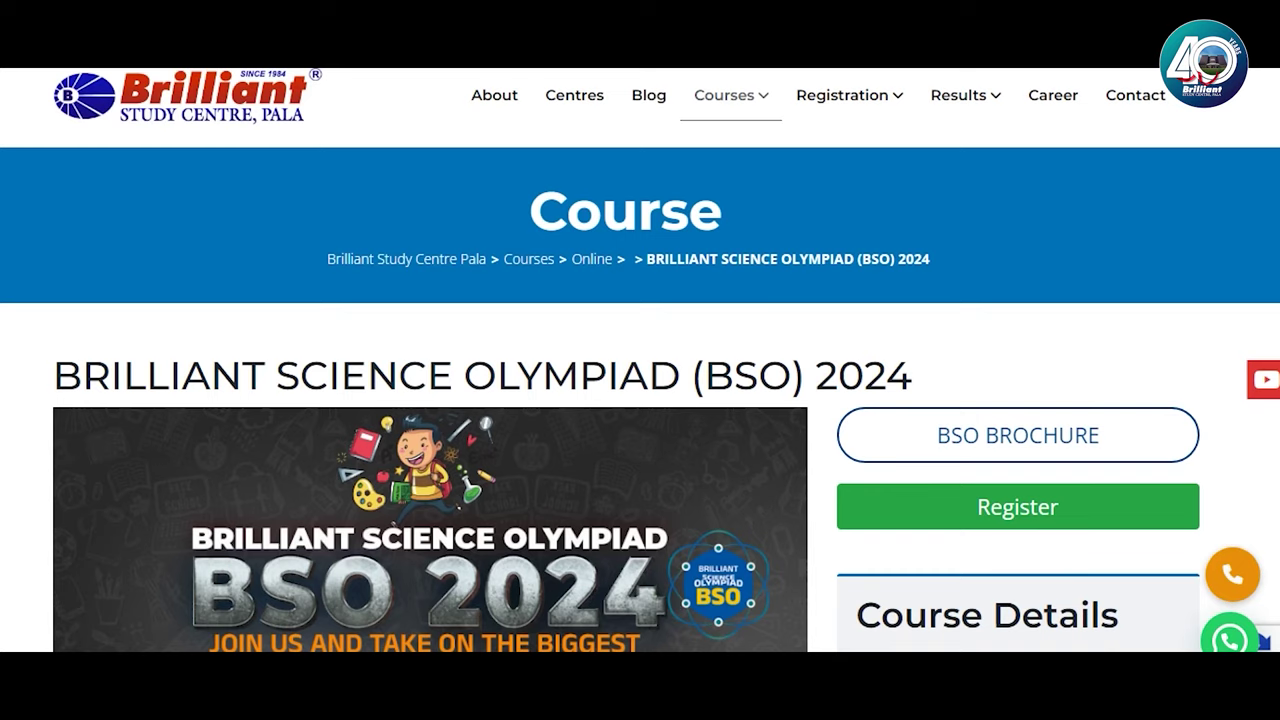
scroll(1115, 293, "down", 3)
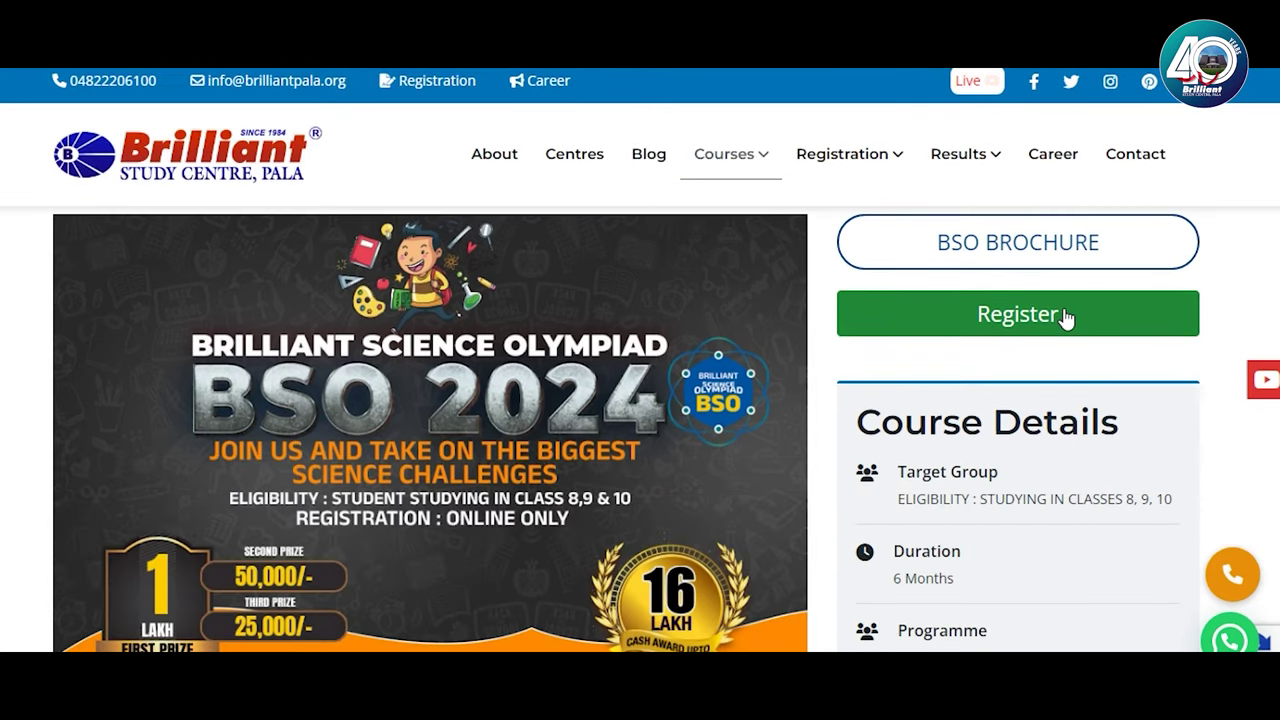
Register for BSO 2024 from the course page to reach the student portal sign-in.
left_click(1063, 315)
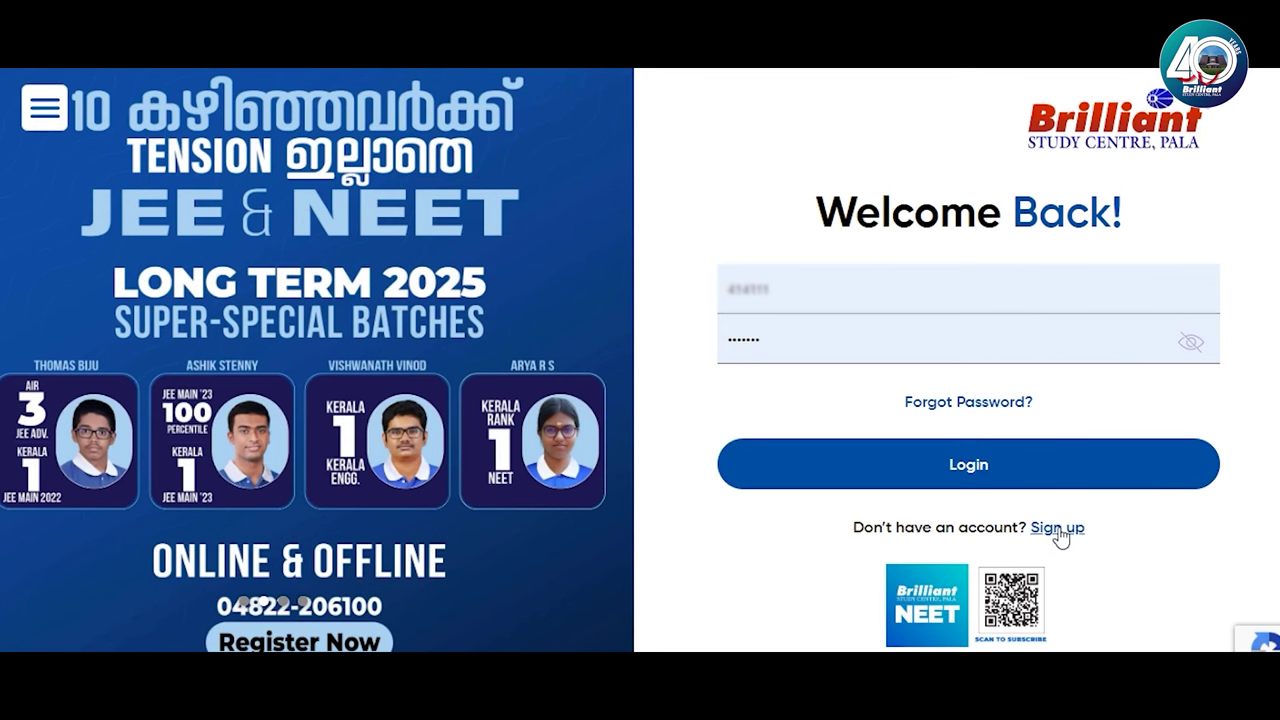
Start a new account, enter the student's full name, choose Class-VIII Studying and agree to the terms.
left_click(1058, 530)
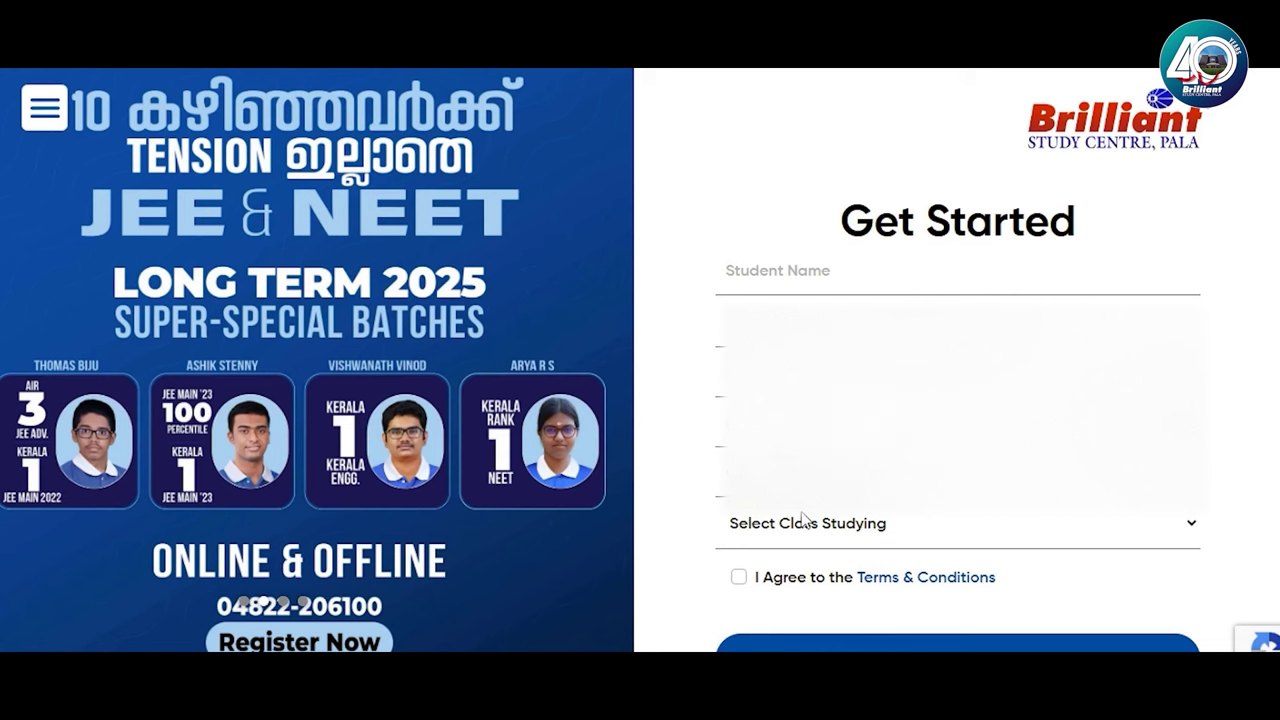
left_click(858, 258)
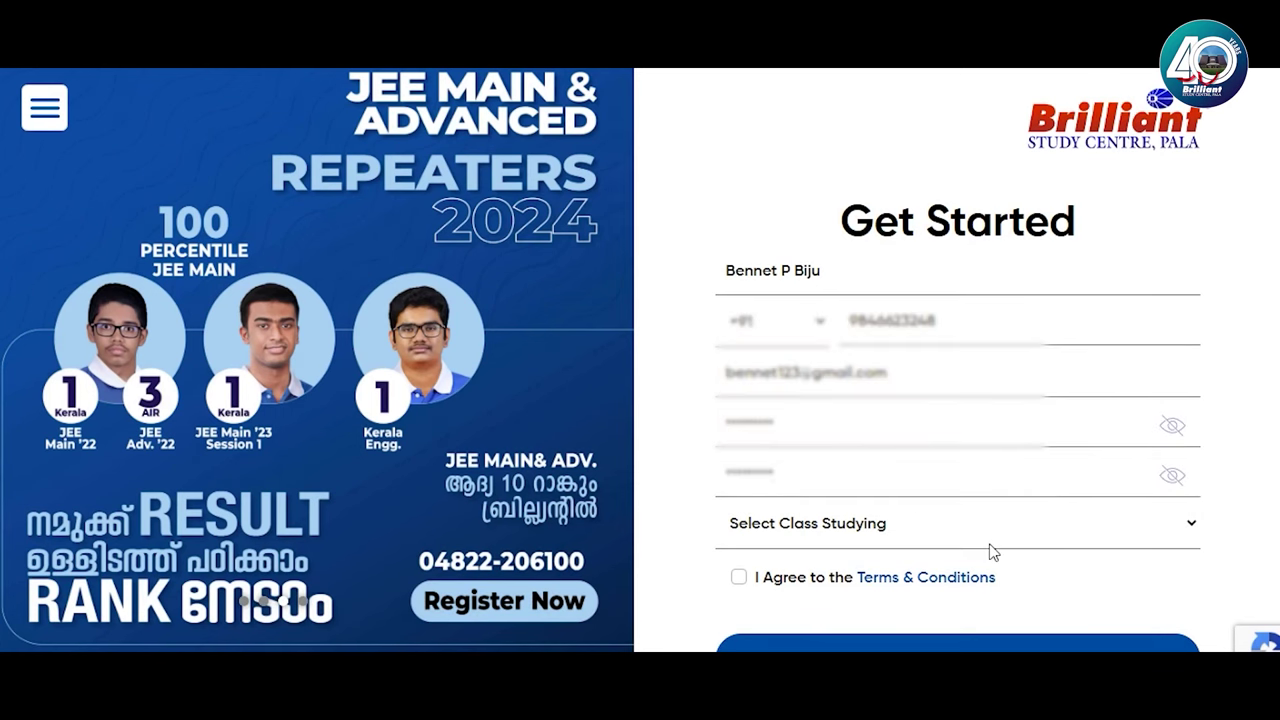
left_click(990, 552)
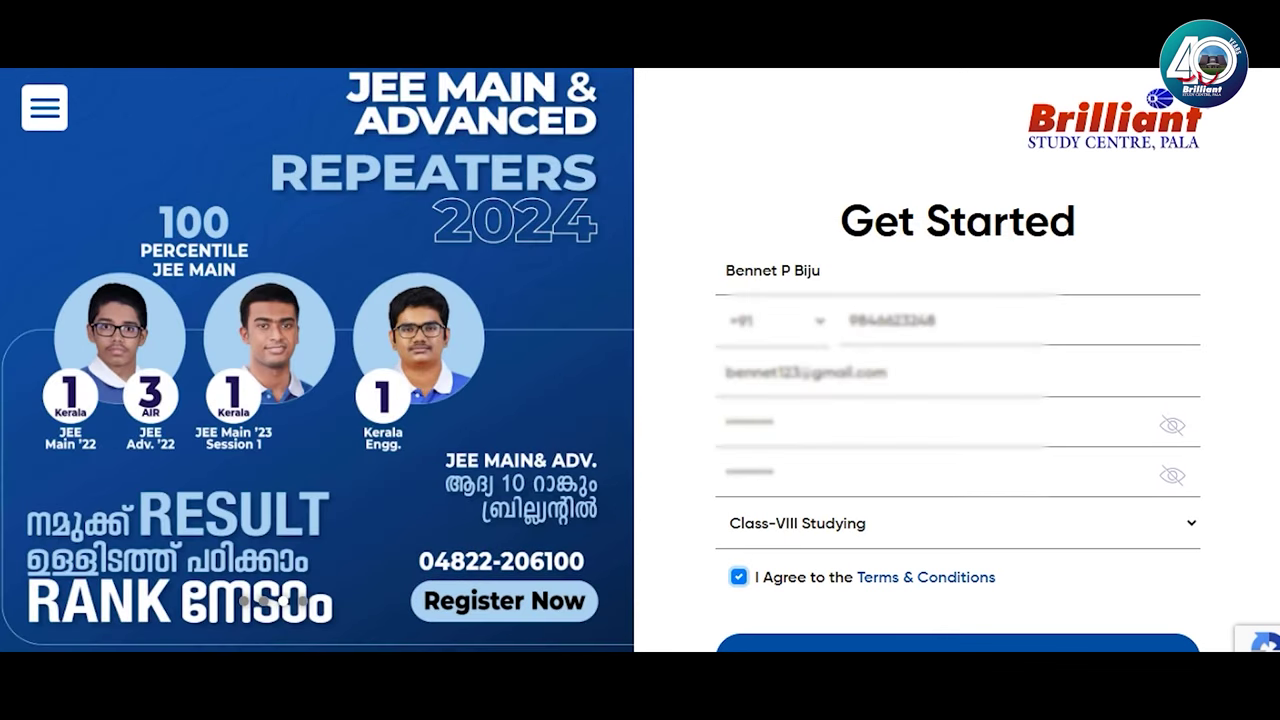
scroll(958, 410, "down", 1)
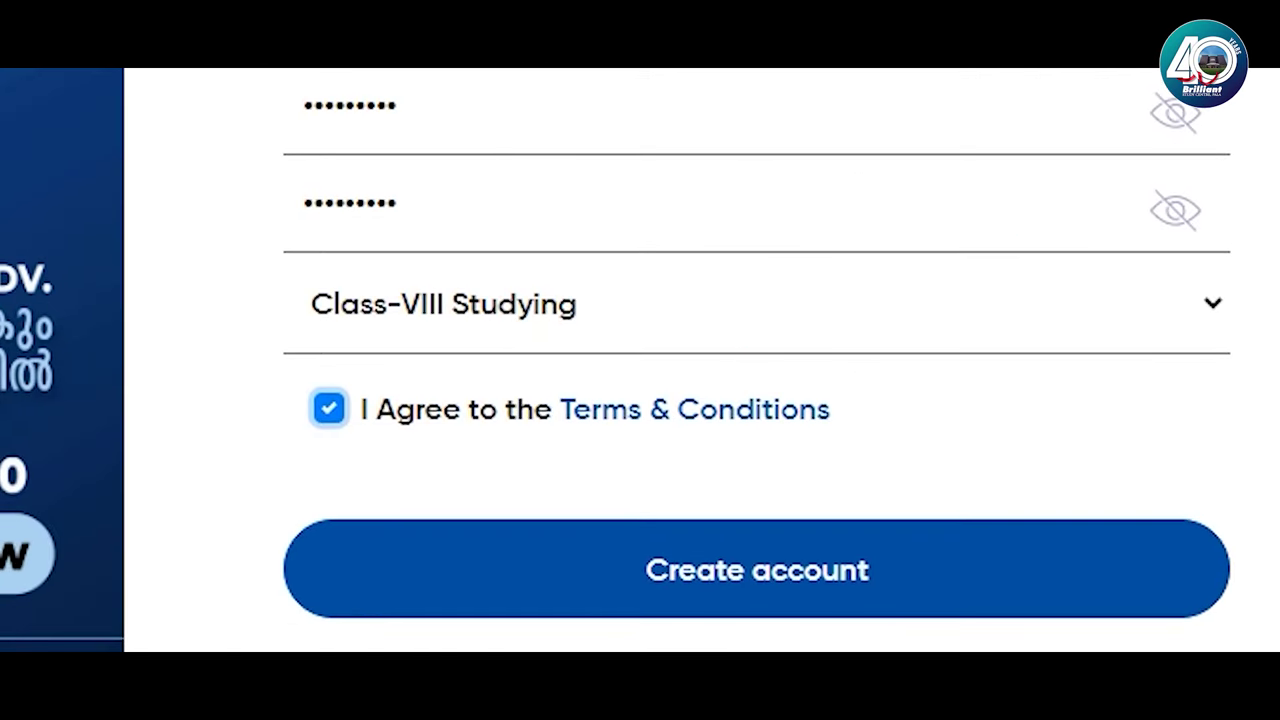
Create the account and paste the SMS verification code to verify it.
left_click(551, 549)
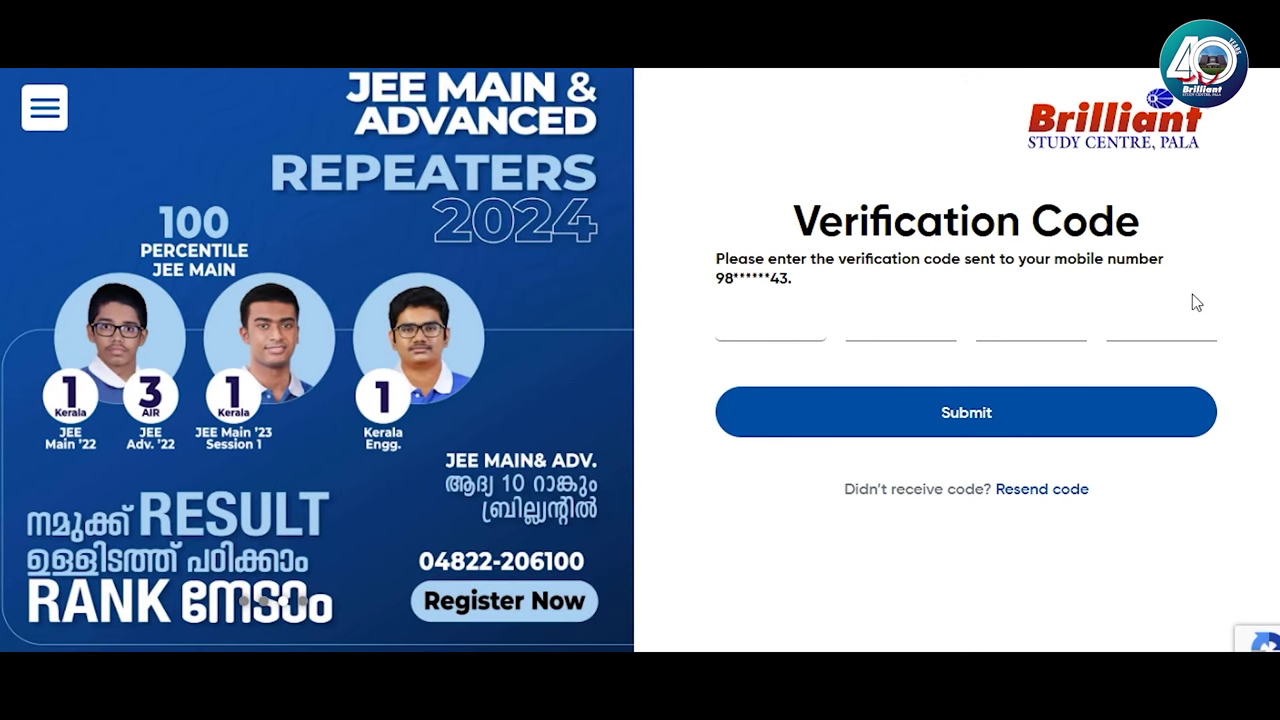
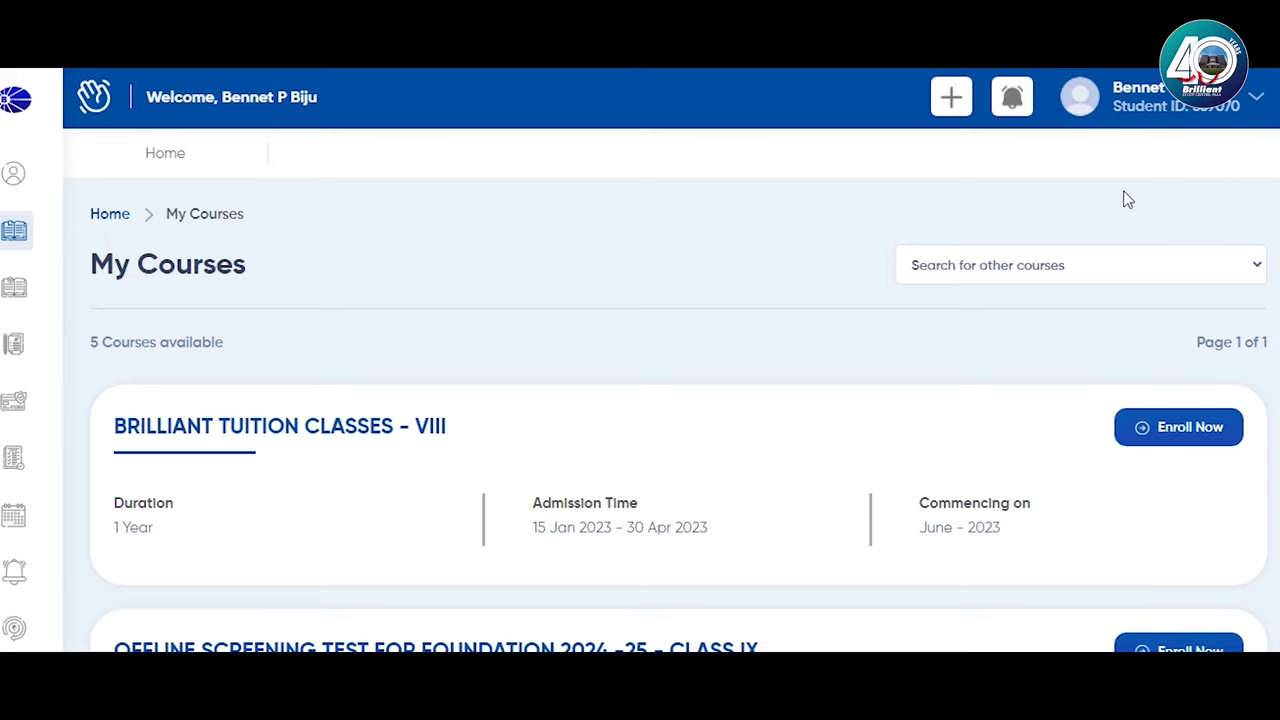
scroll(679, 415, "down", 2)
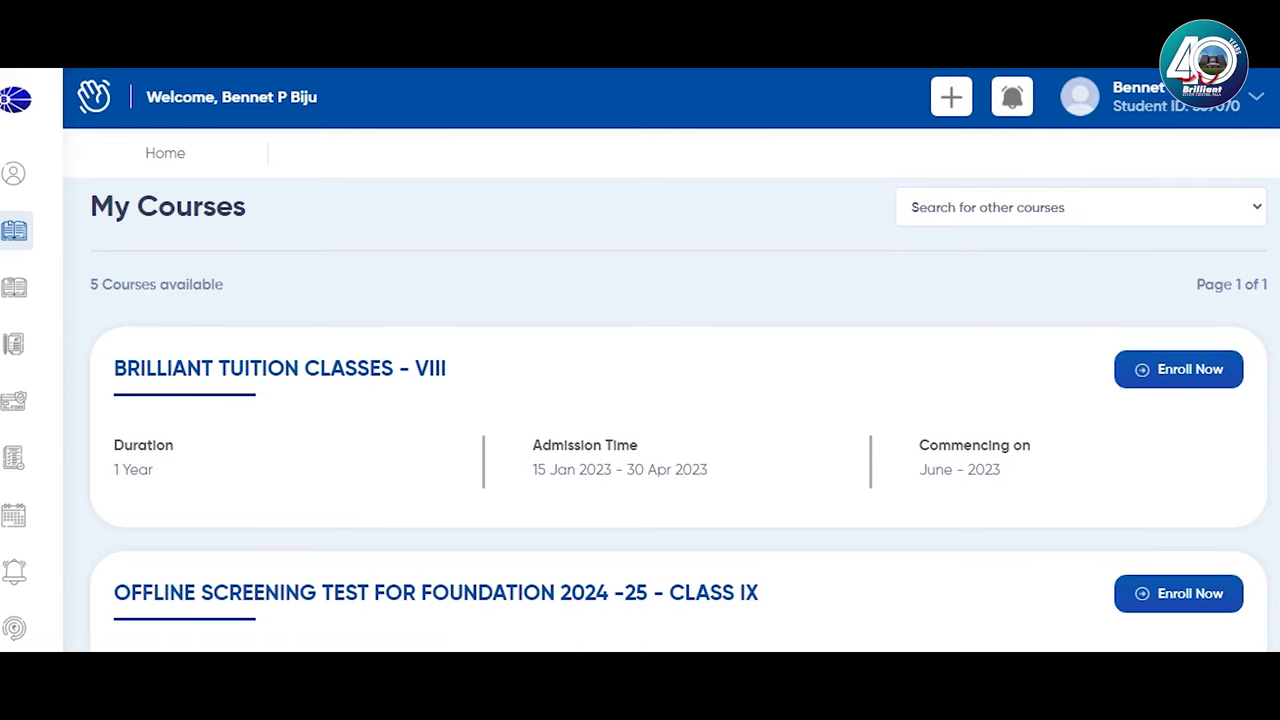
scroll(679, 415, "up", 1)
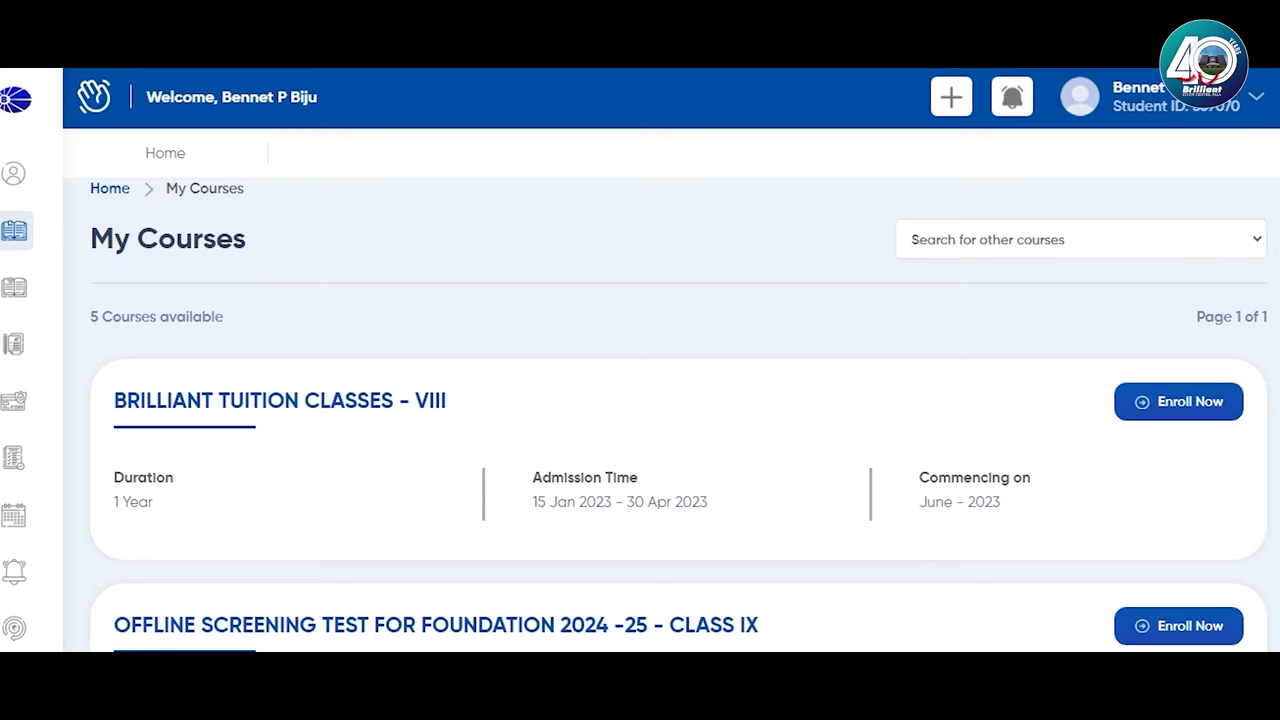
scroll(679, 414, "down", 1)
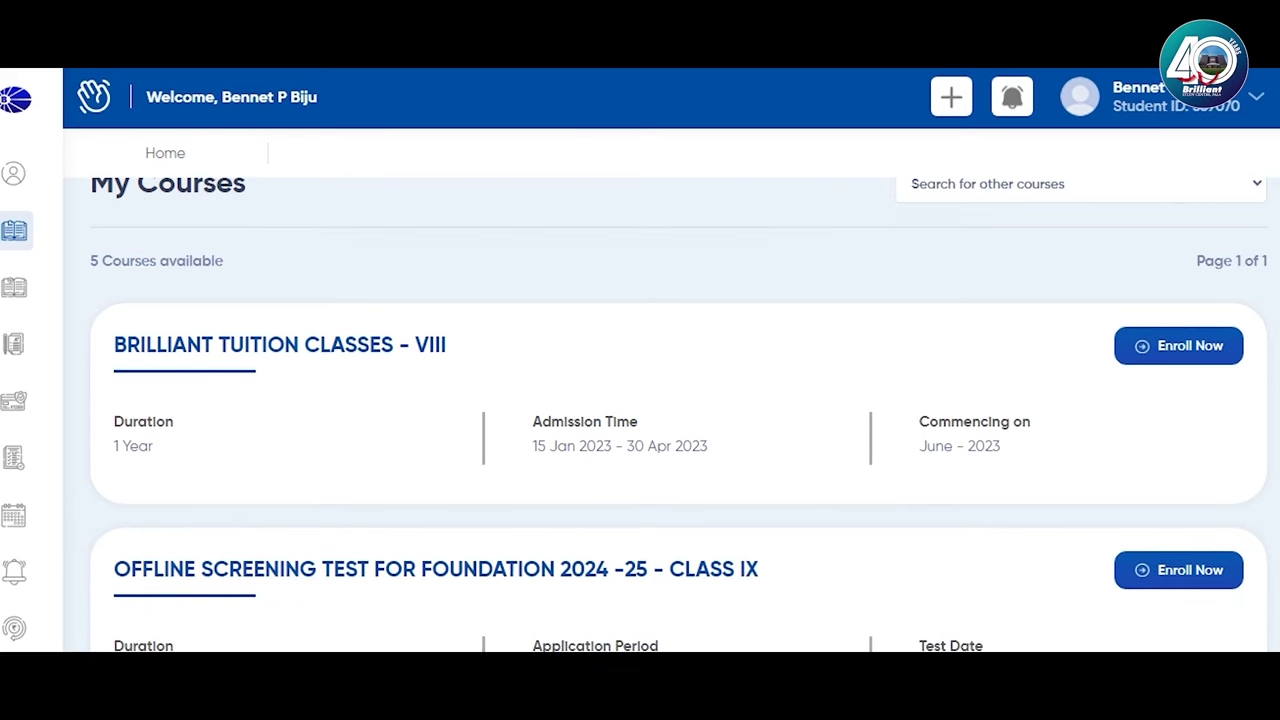
scroll(679, 414, "down", 1)
scroll(679, 414, "down", 1)
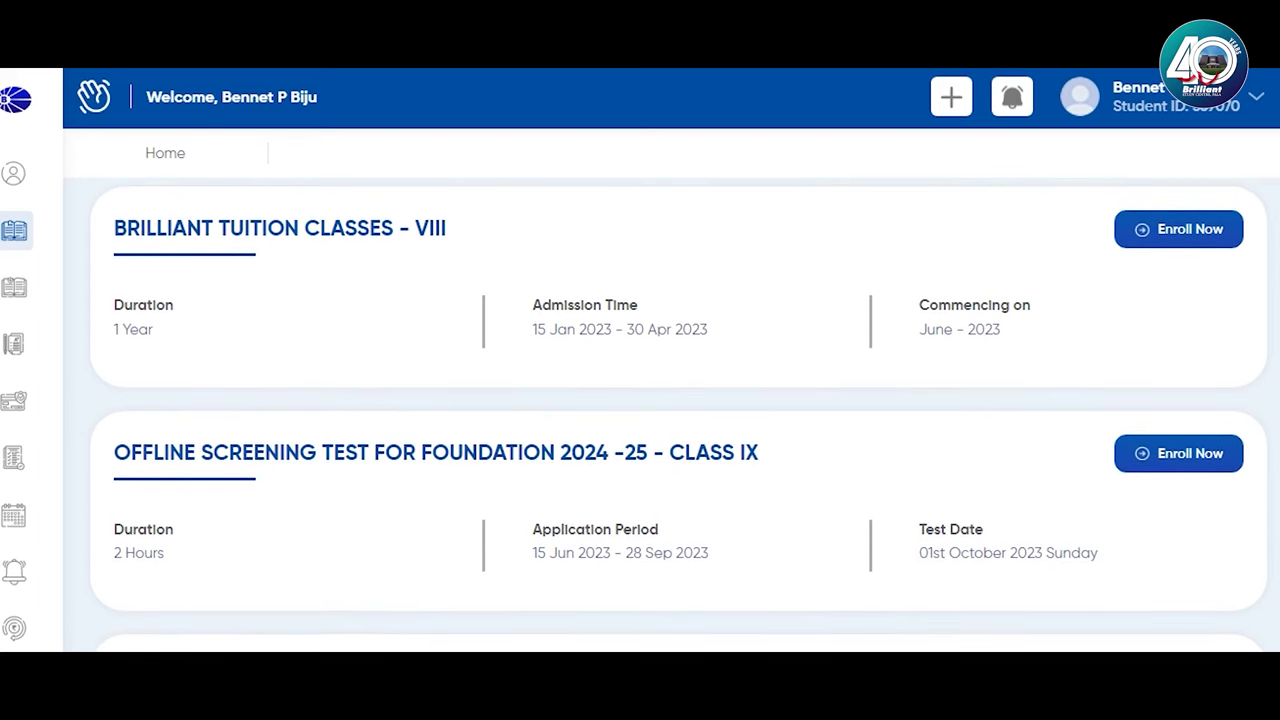
scroll(679, 414, "down", 4)
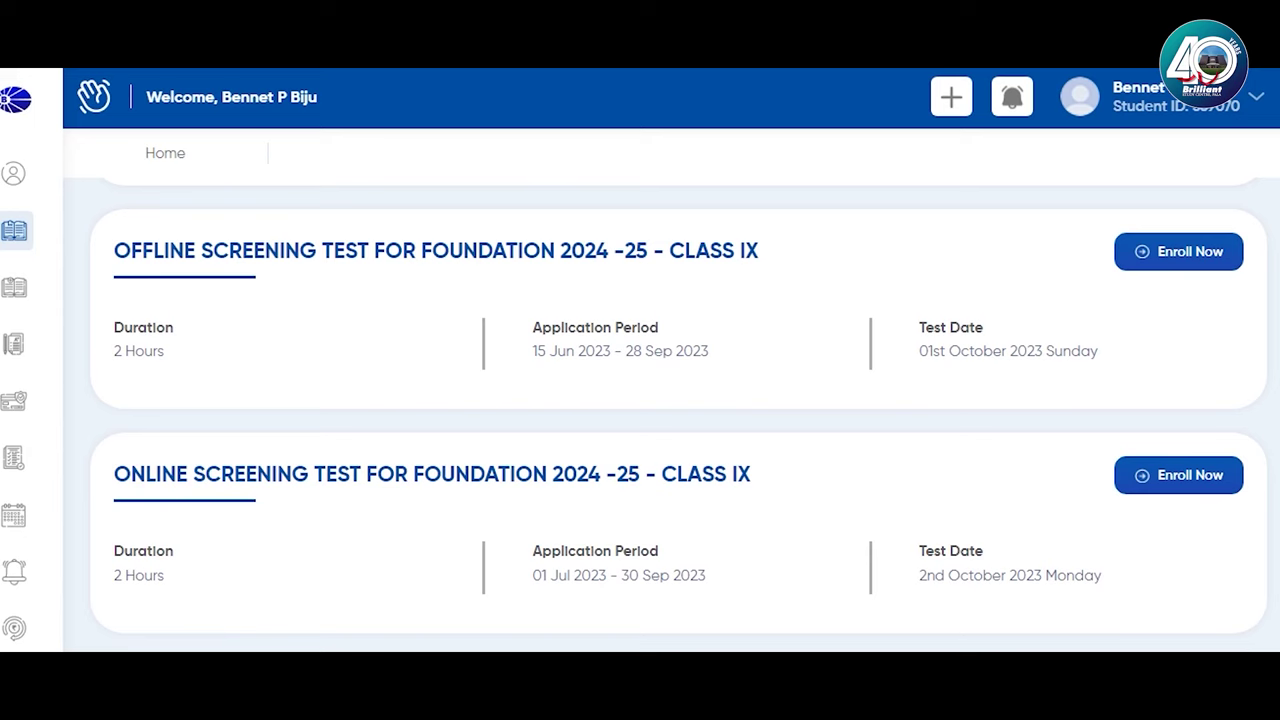
scroll(679, 414, "down", 4)
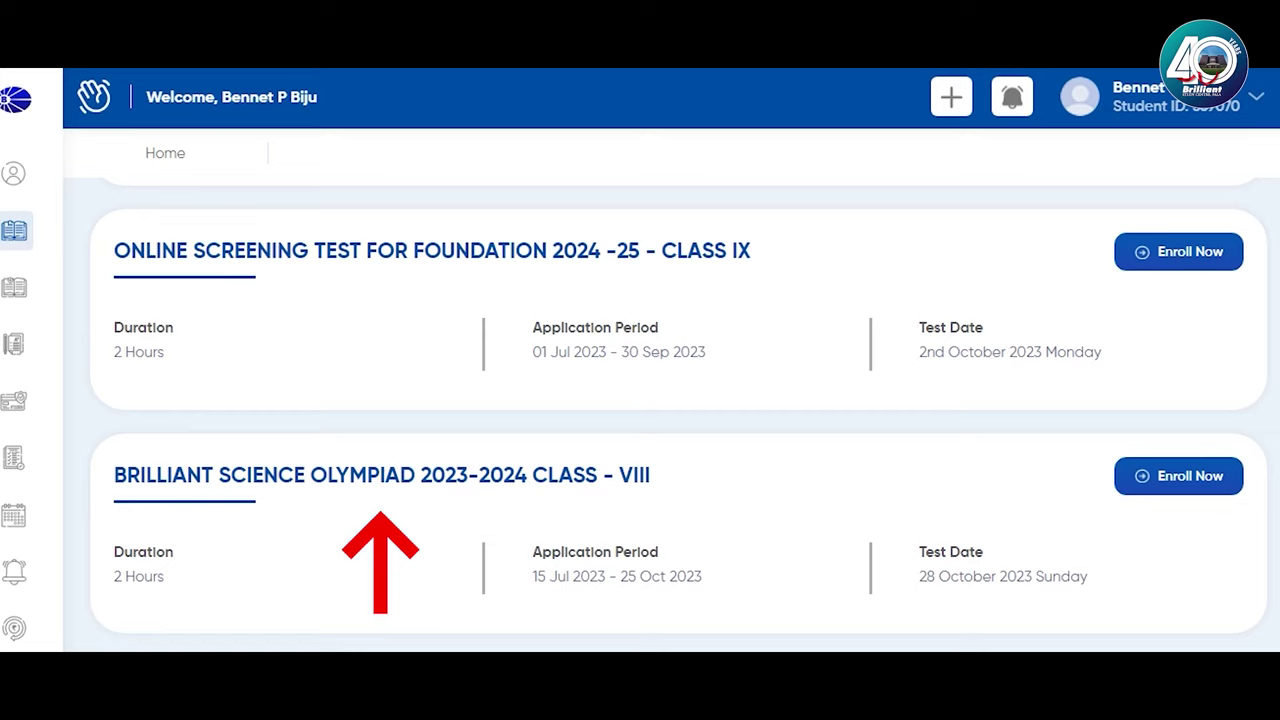
scroll(1268, 426, "down", 1)
scroll(679, 414, "down", 1)
scroll(679, 414, "up", 2)
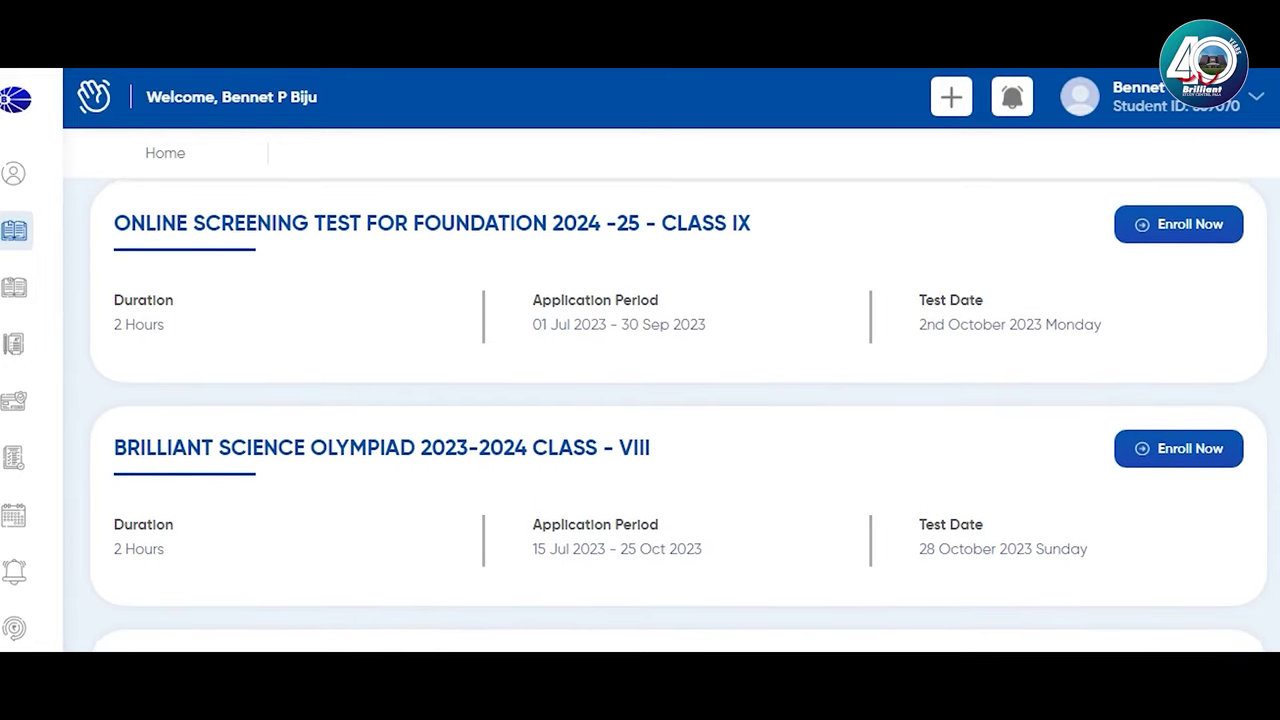
scroll(679, 415, "down", 1)
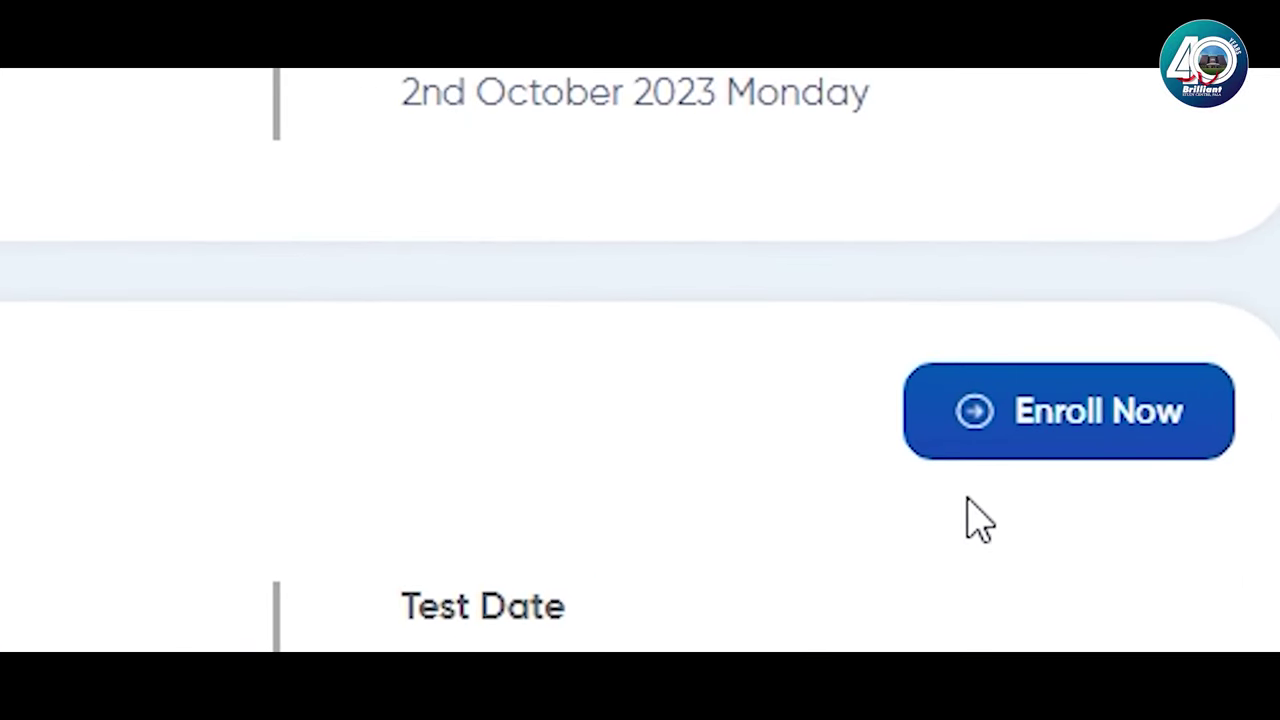
Enroll in the Olympiad Class VIII card and read the BSO 2023-2024 Stage-1 online exam description.
left_click(1100, 412)
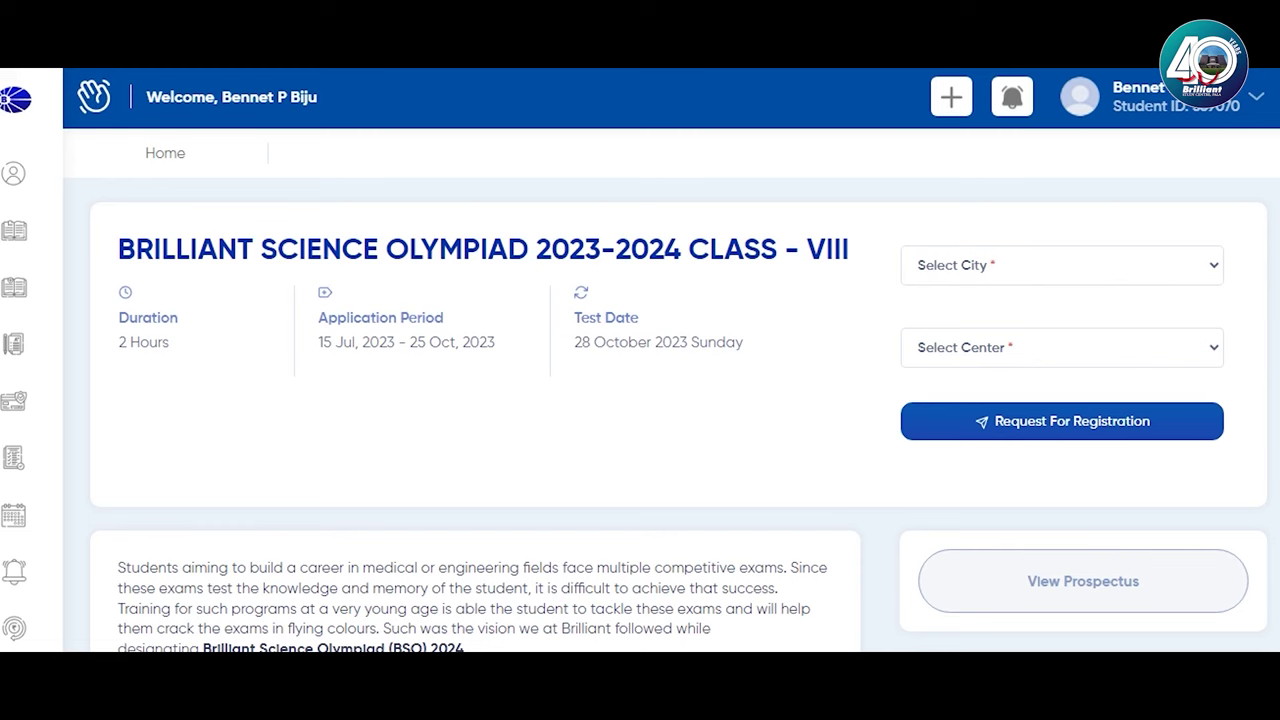
scroll(678, 415, "down", 1)
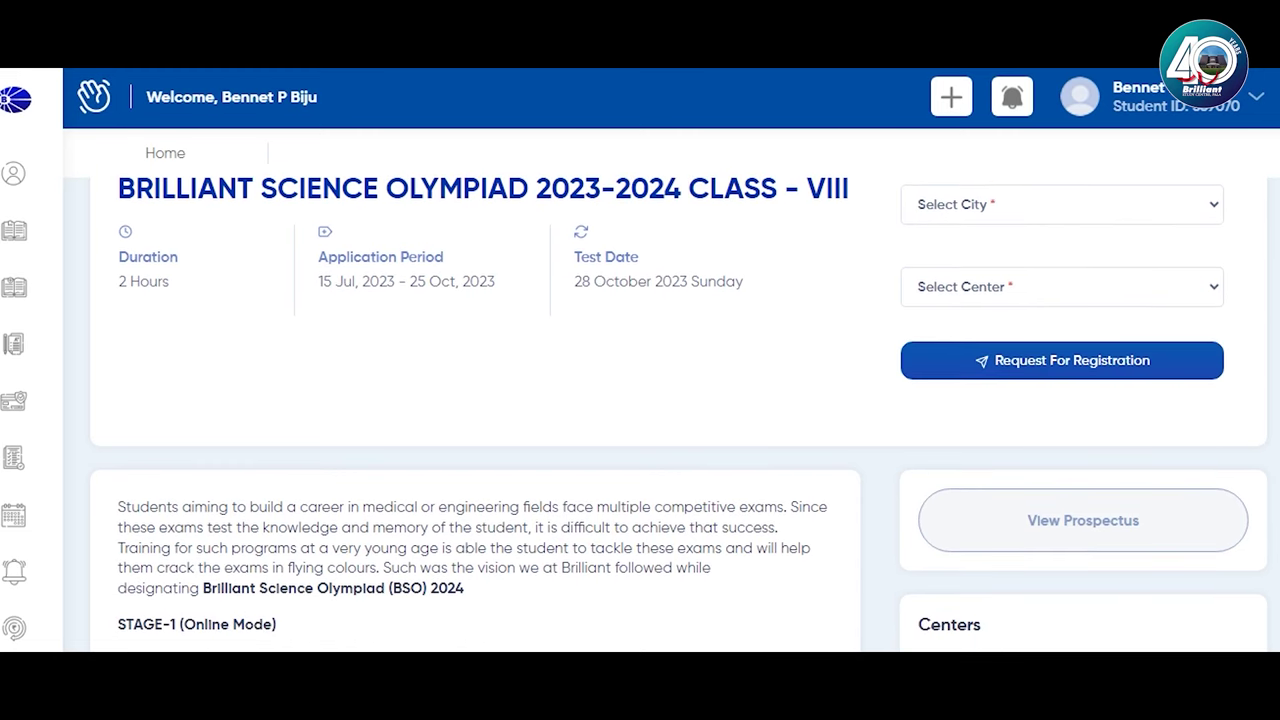
scroll(678, 415, "down", 2)
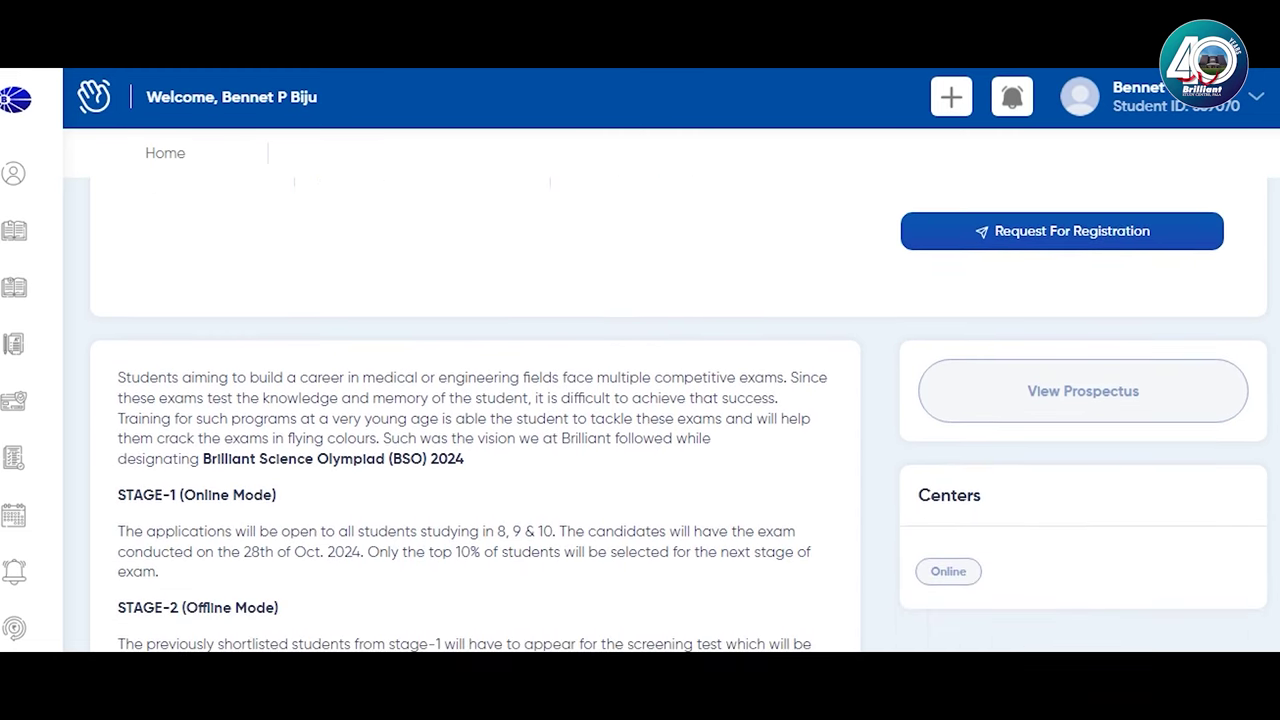
scroll(678, 415, "down", 1)
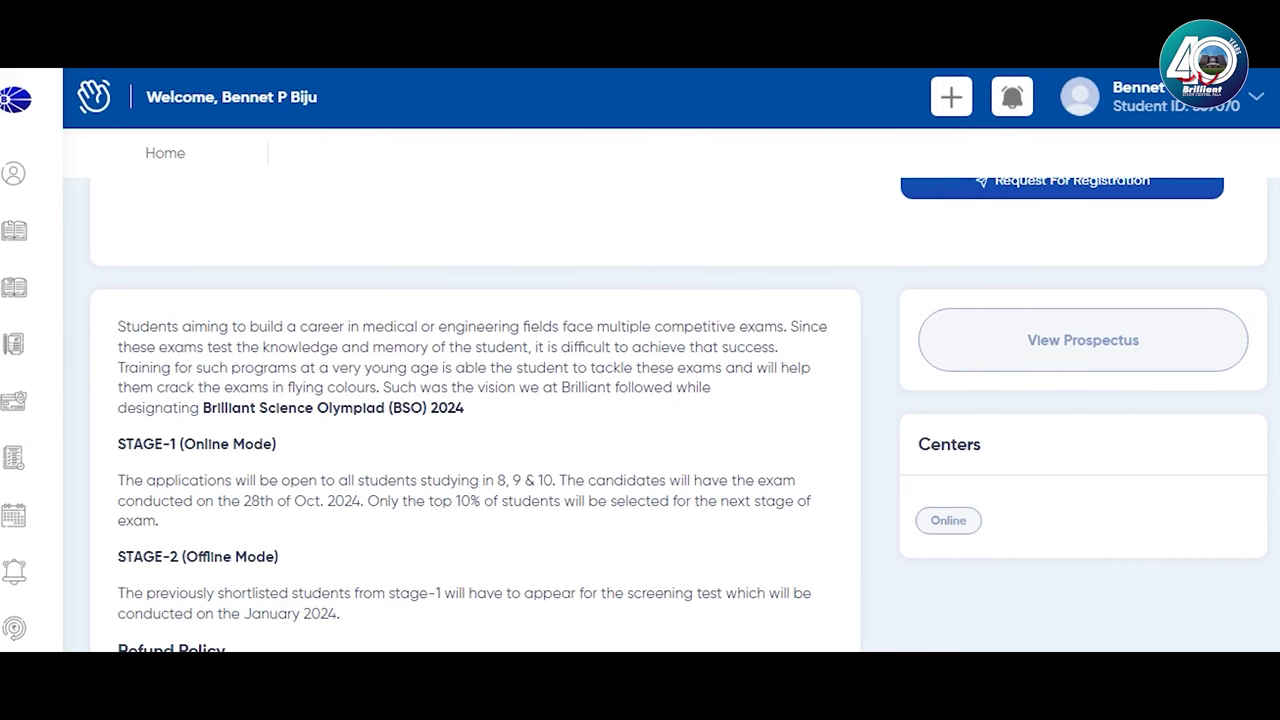
scroll(678, 415, "down", 2)
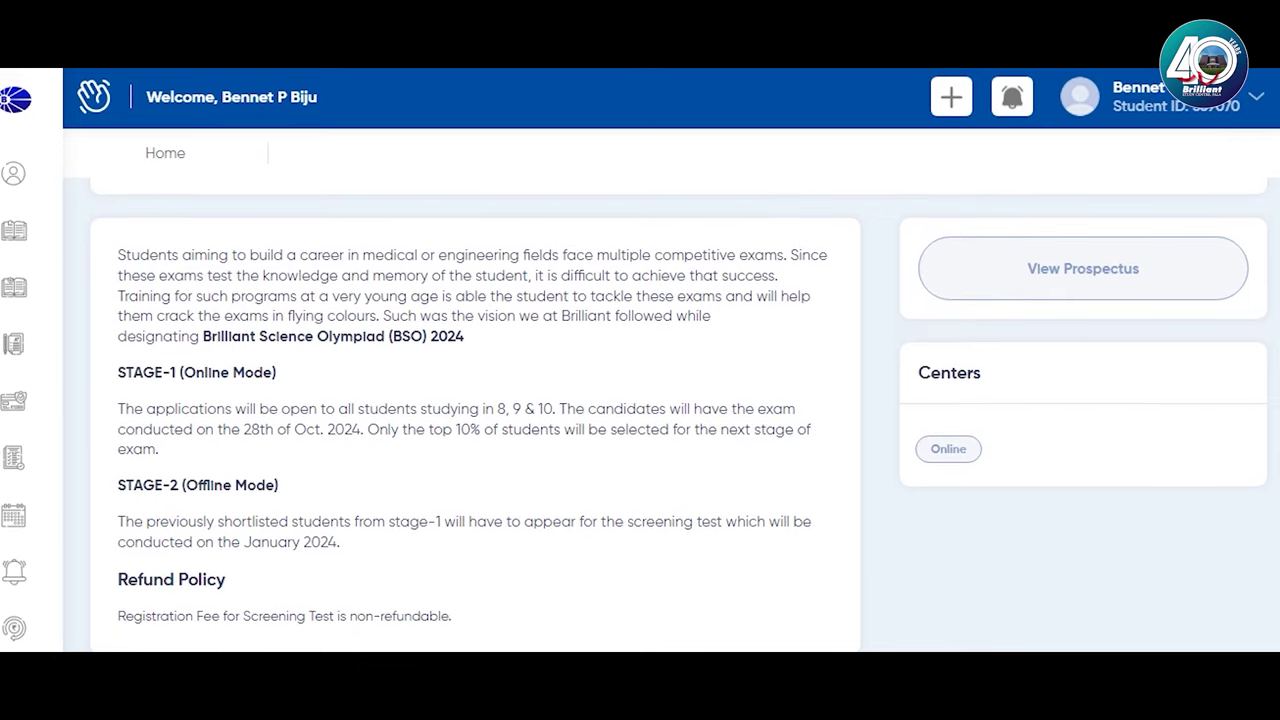
scroll(678, 415, "up", 2)
scroll(678, 415, "up", 2)
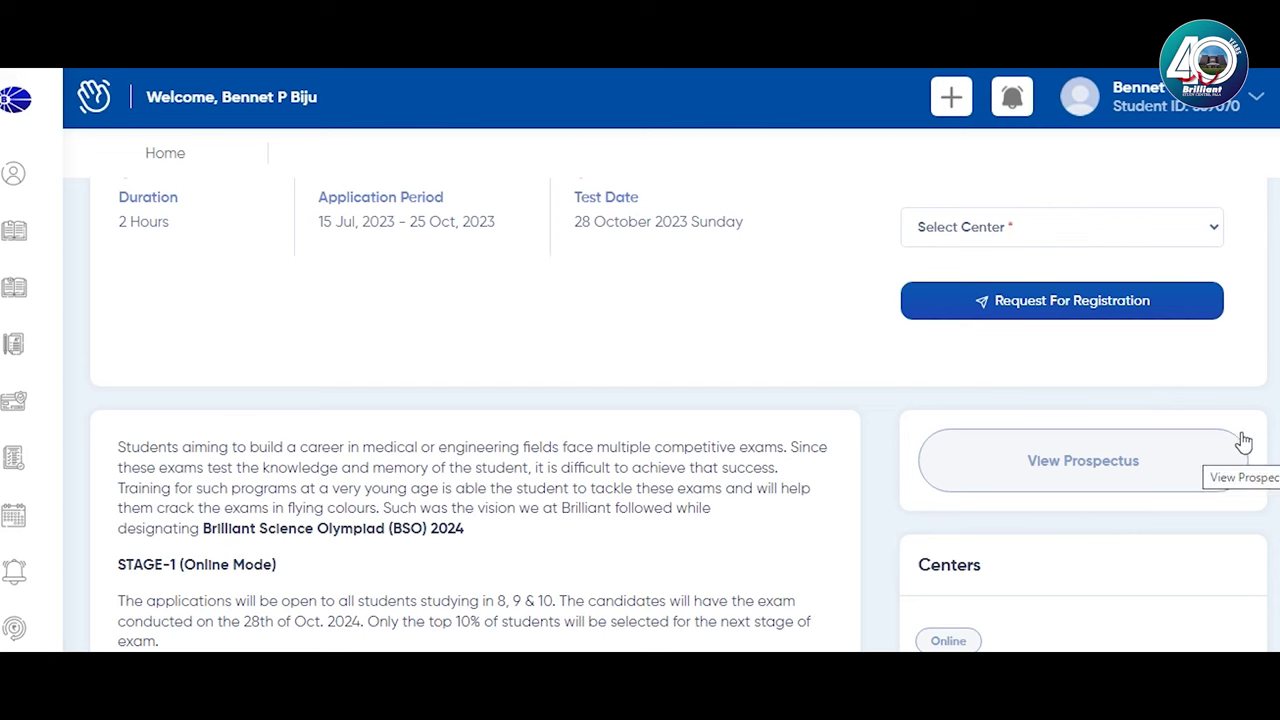
scroll(679, 414, "up", 2)
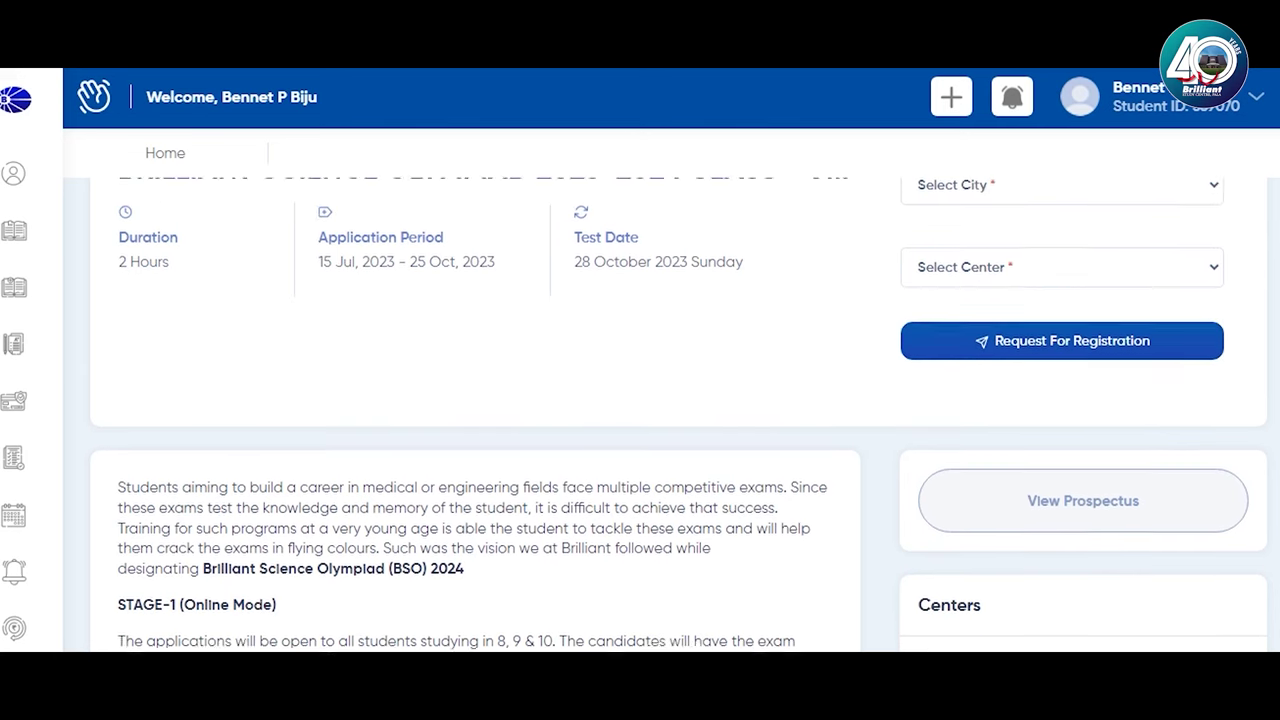
right_click(994, 294)
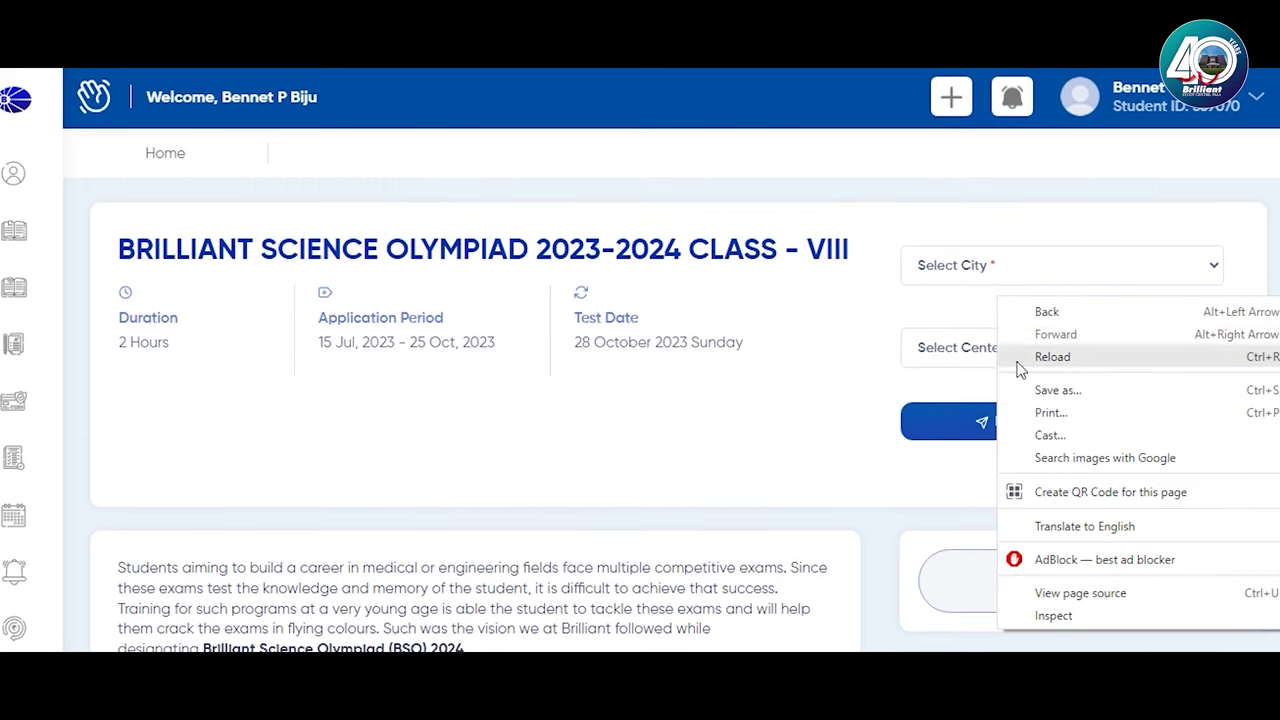
left_click(789, 443)
scroll(789, 443, "down", 2)
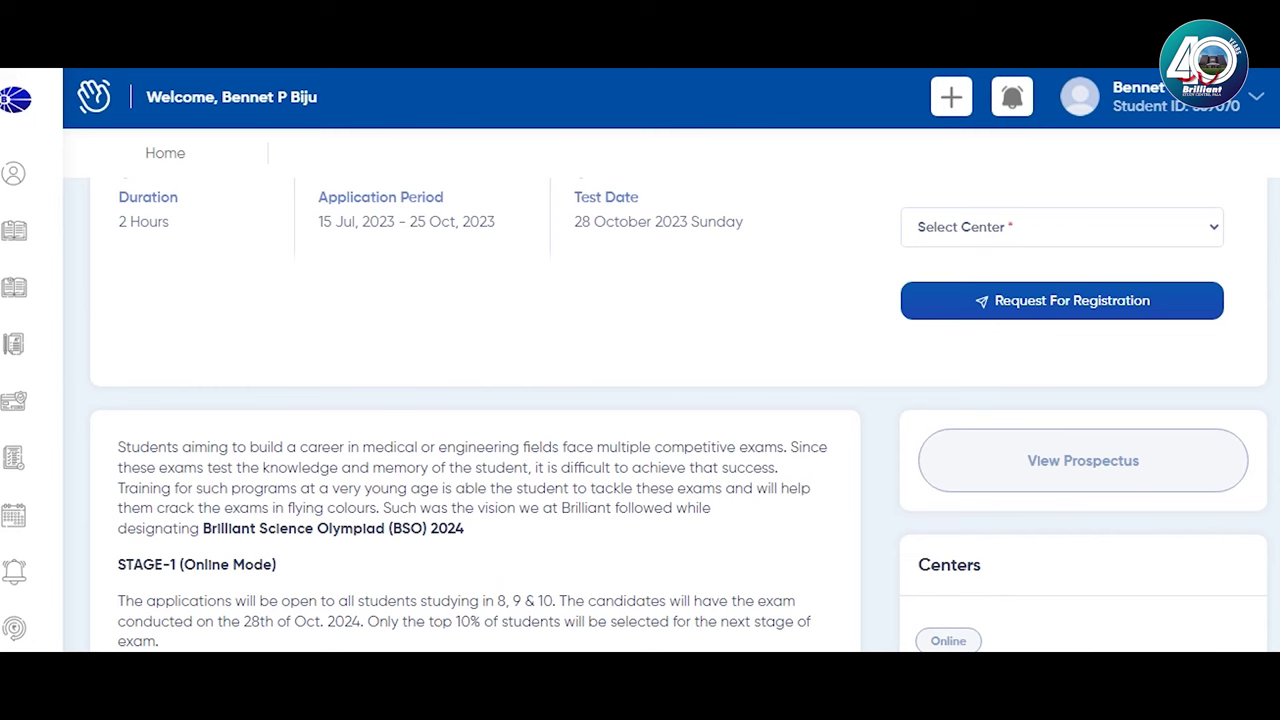
scroll(679, 414, "up", 2)
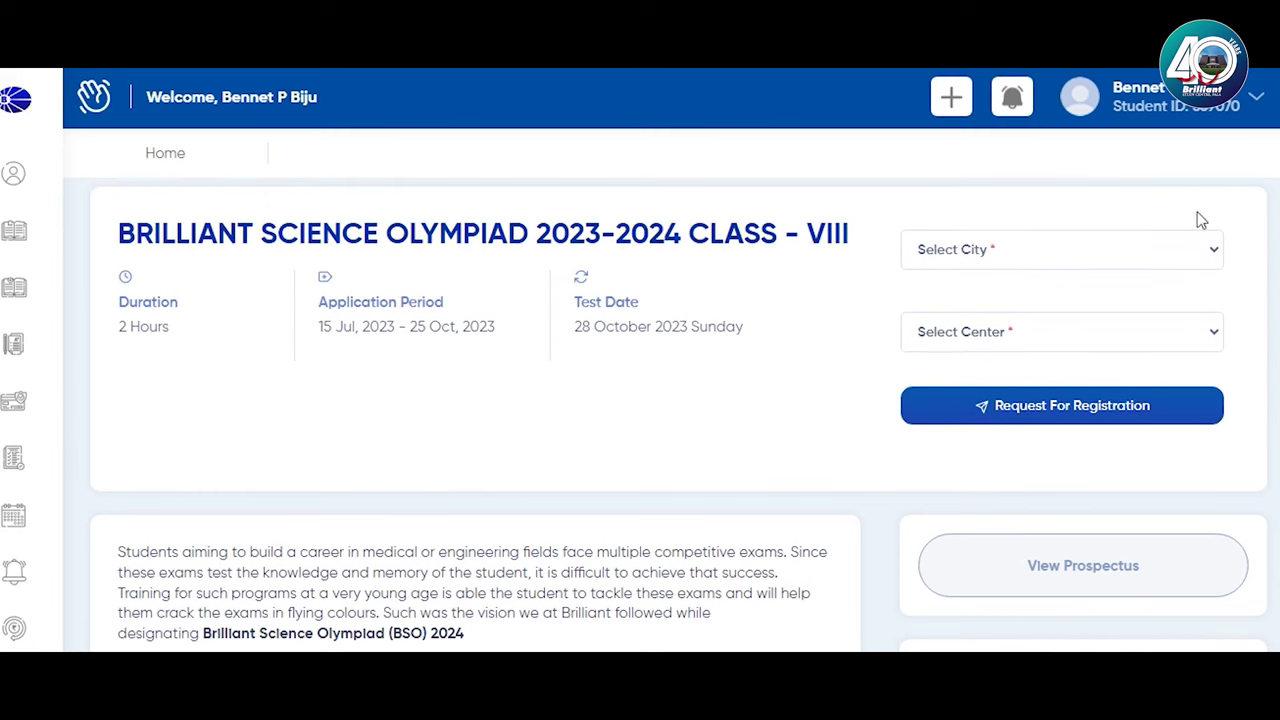
Select Online as both exam city and centre, then request BSO Class VIII registration.
left_click(1162, 256)
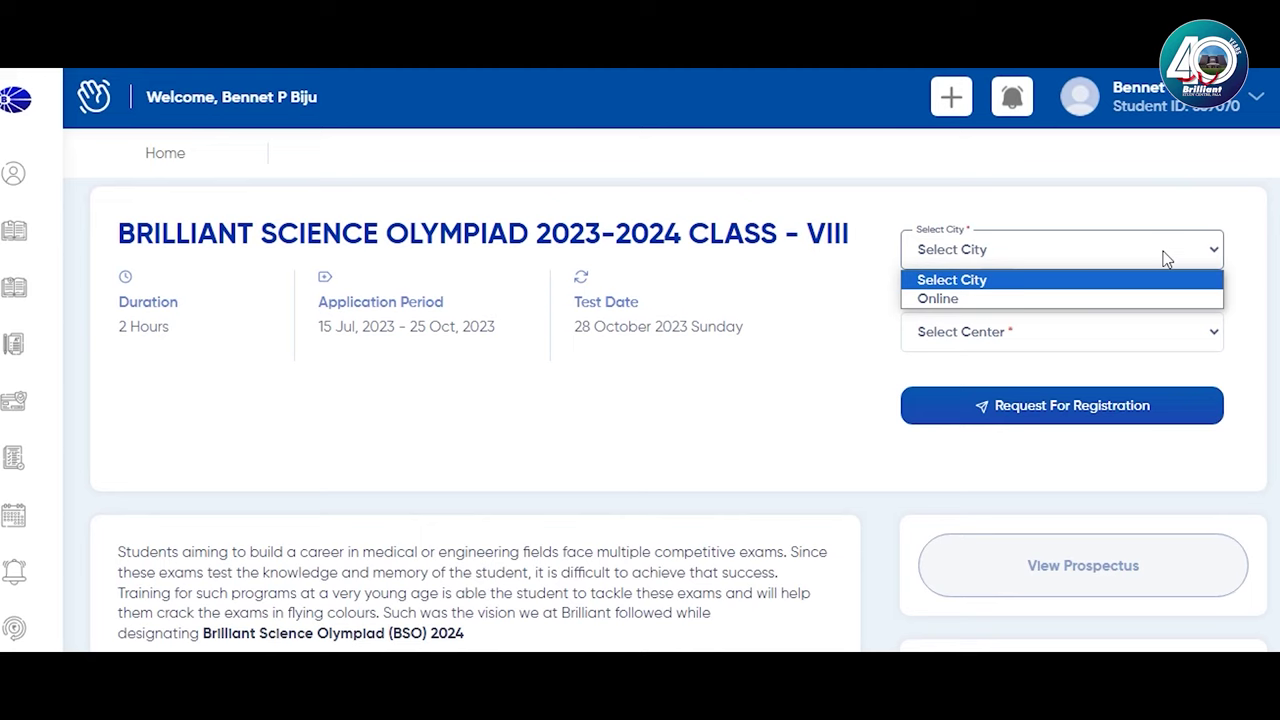
left_click(1104, 300)
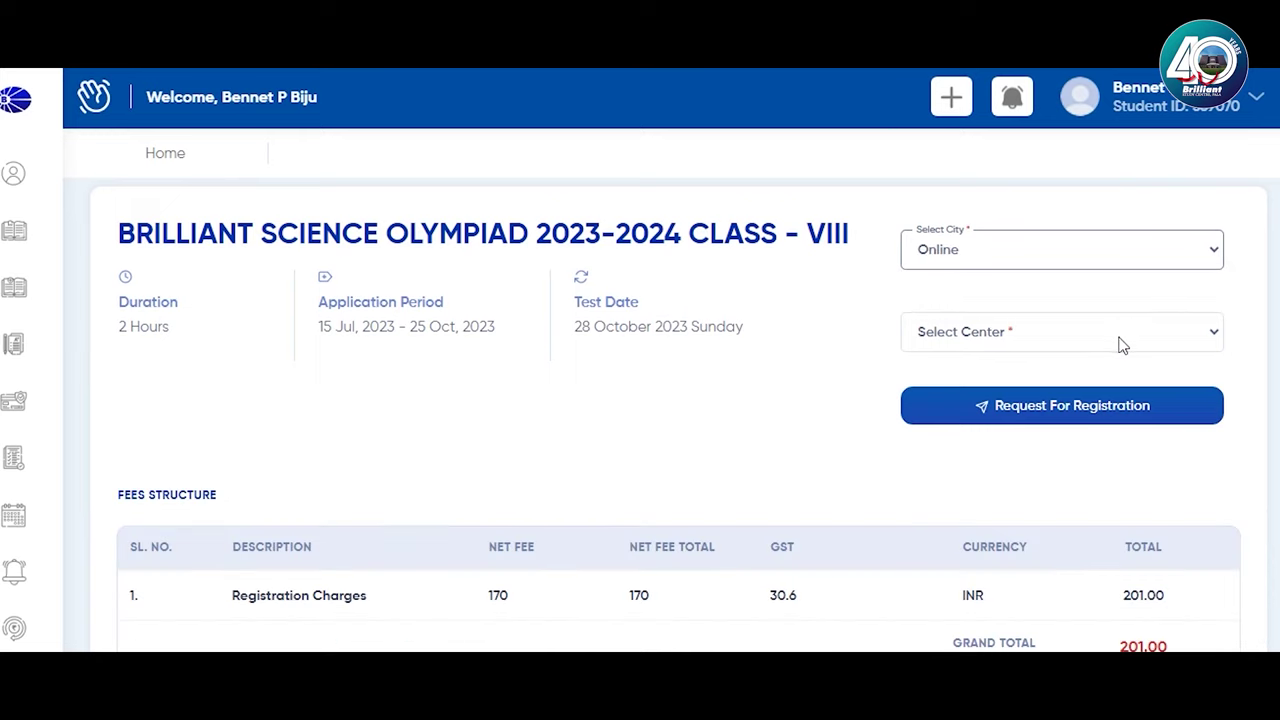
left_click(1122, 340)
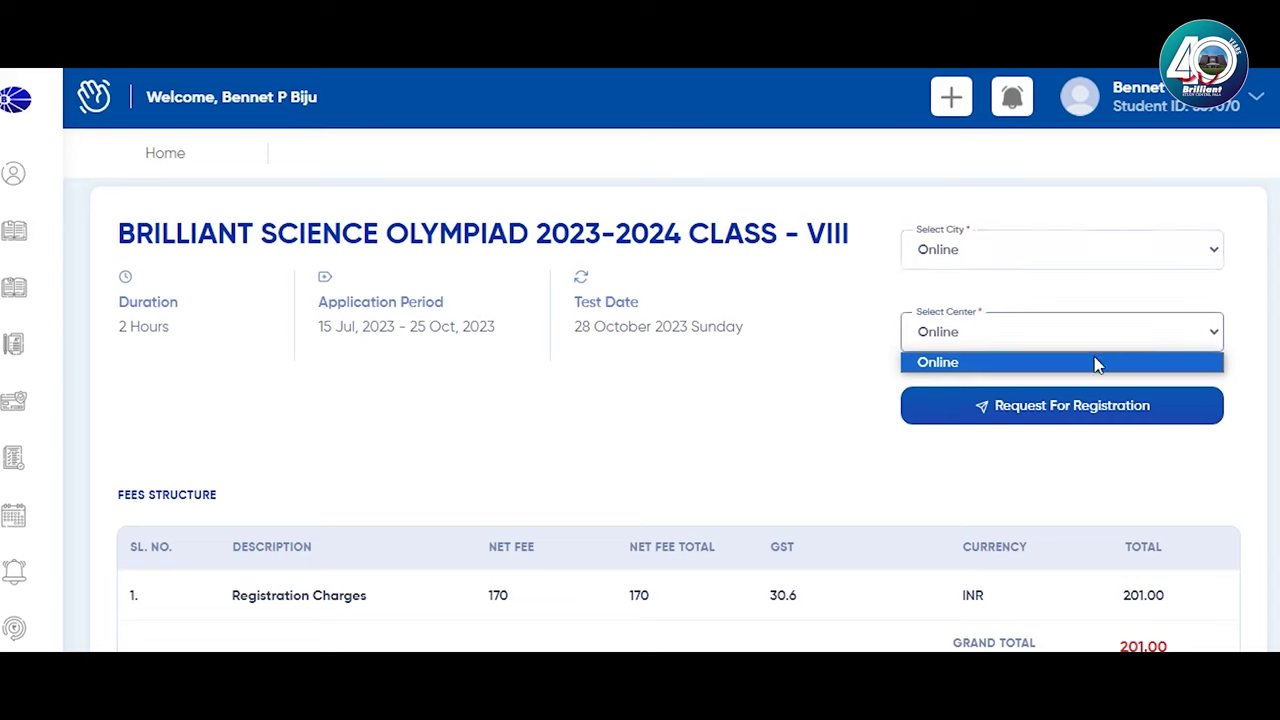
left_click(1091, 364)
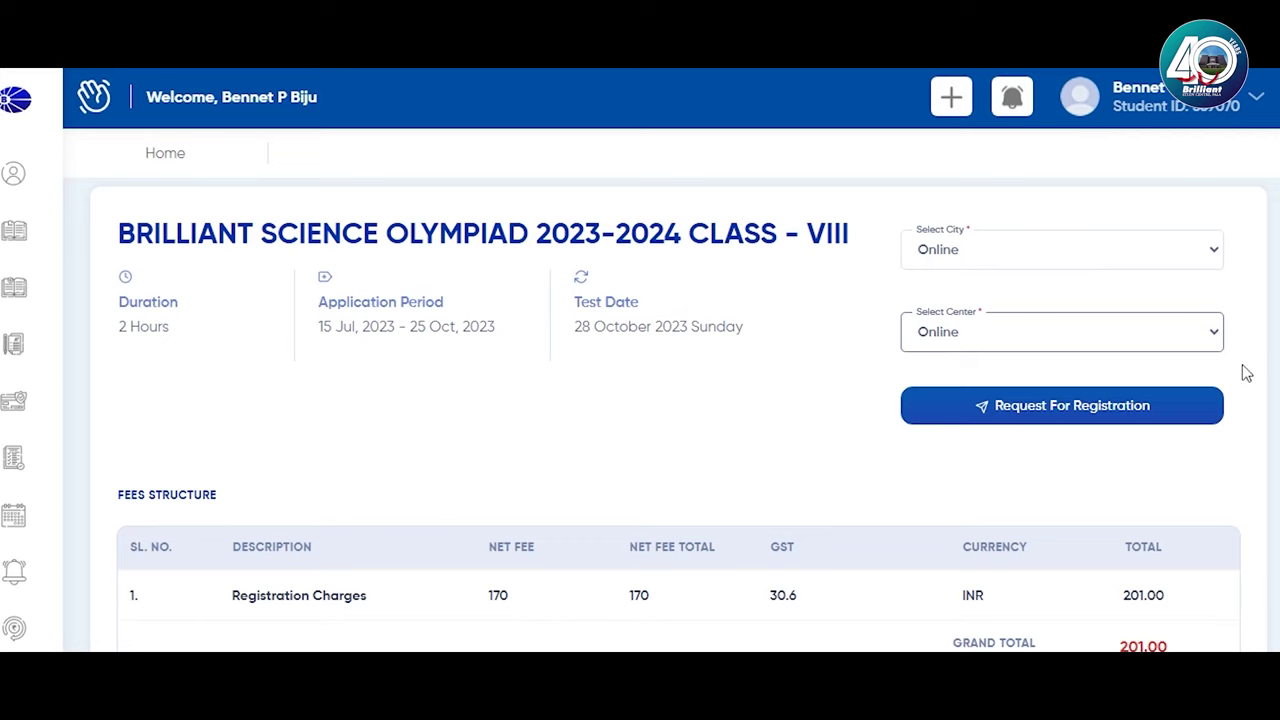
scroll(678, 415, "down", 2)
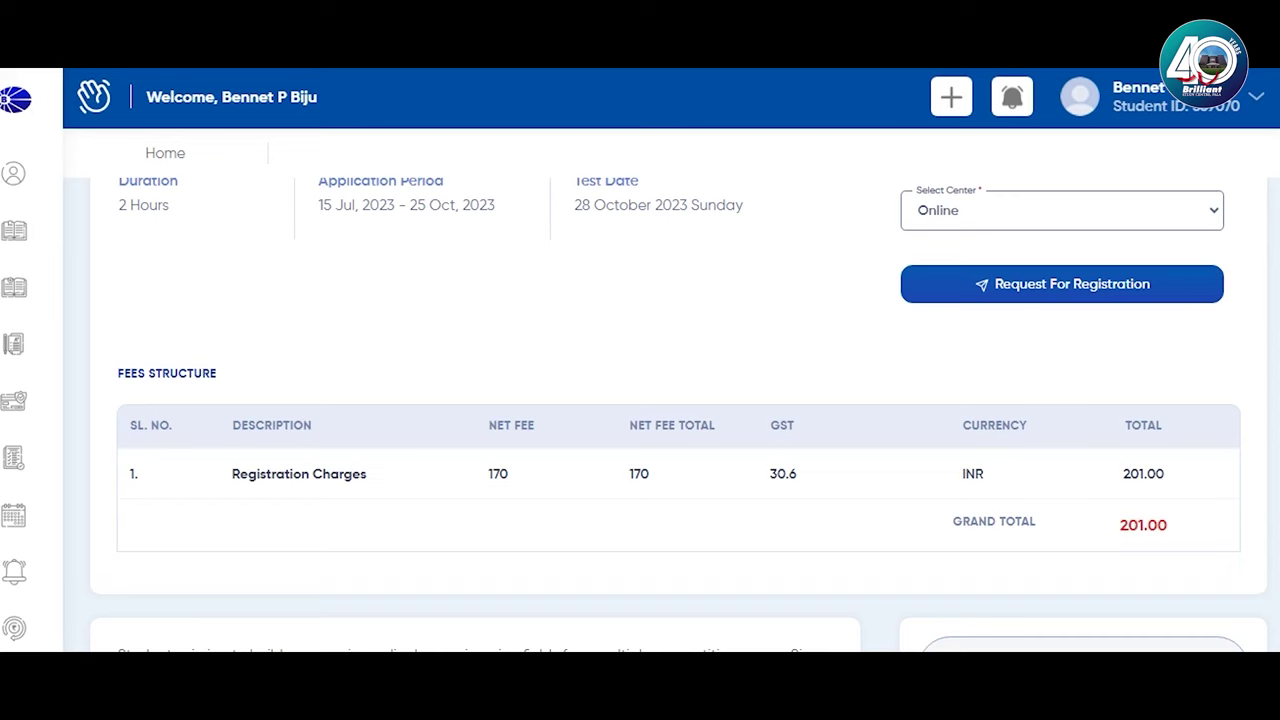
scroll(1206, 414, "up", 2)
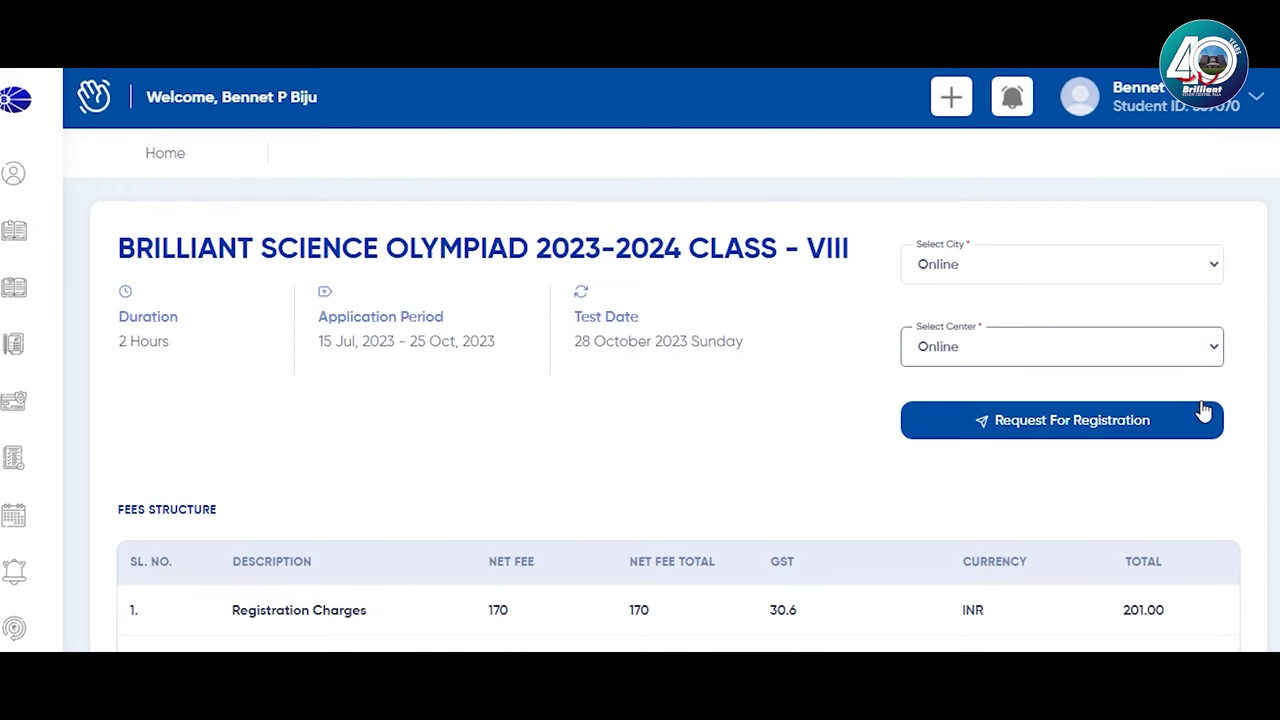
left_click(1110, 428)
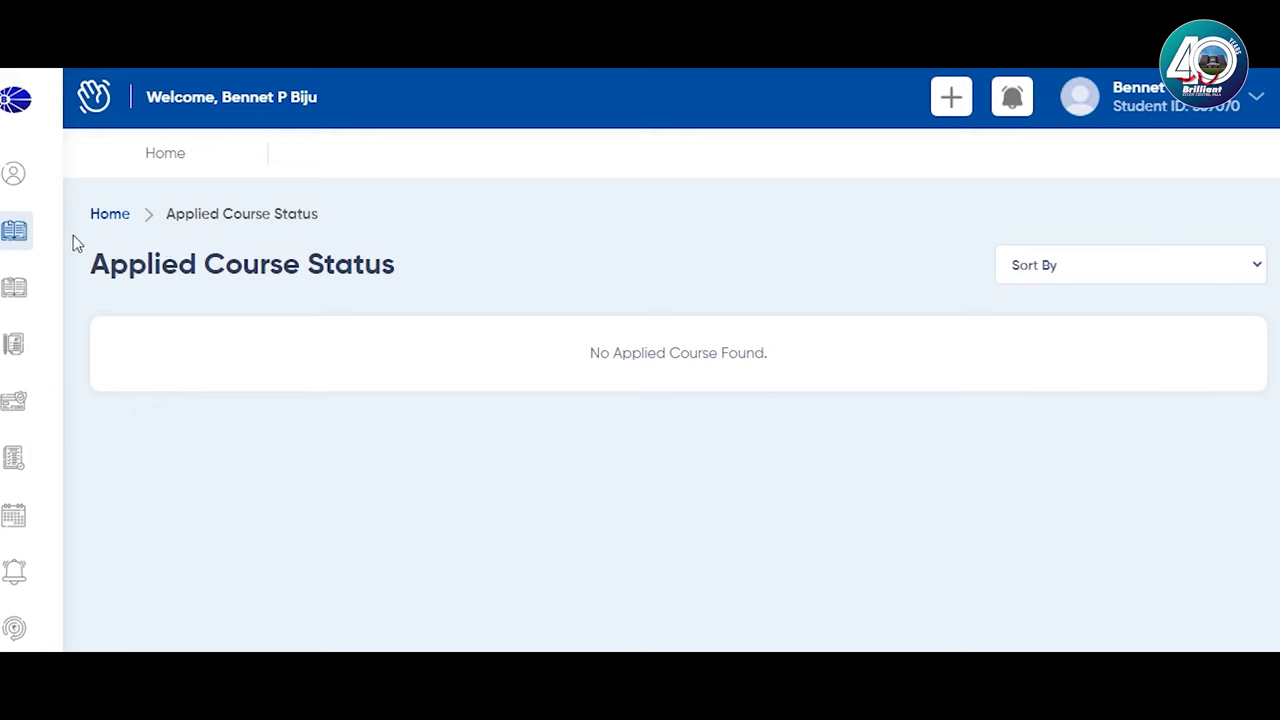
Expand My Courses in the sidebar and open Registered Course to reach Update Profile.
mouse_move(18, 232)
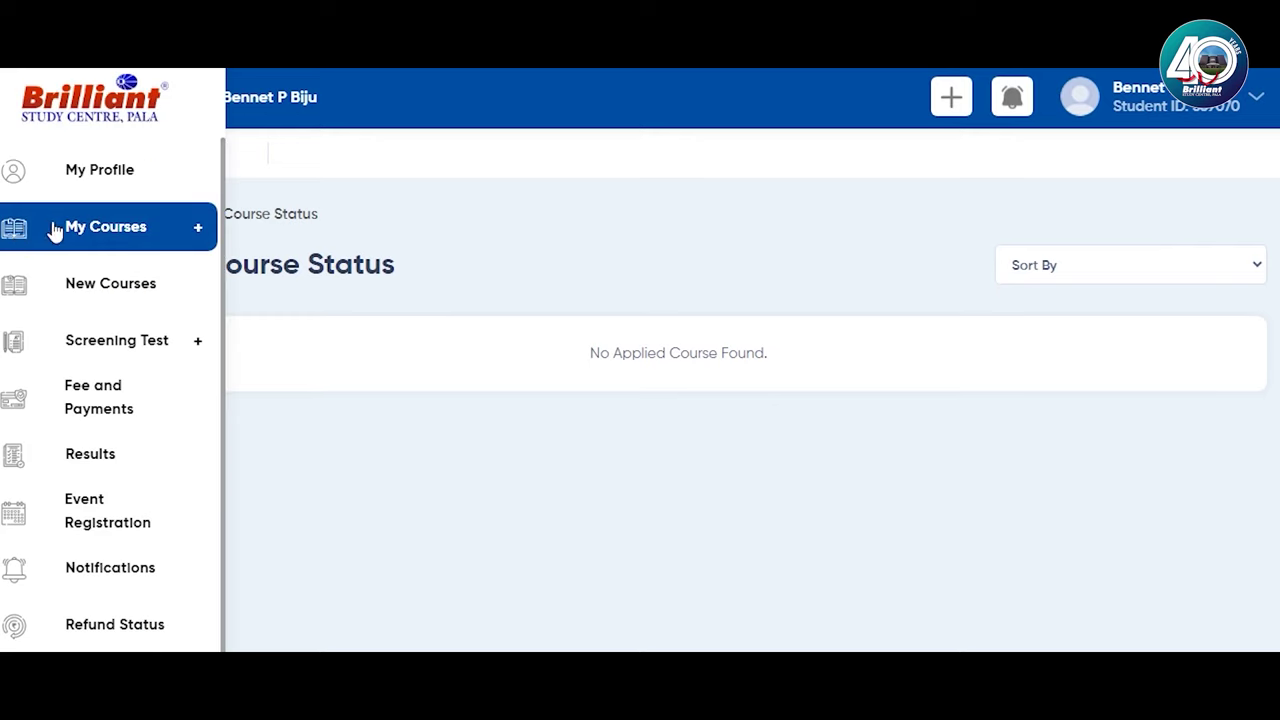
left_click(163, 238)
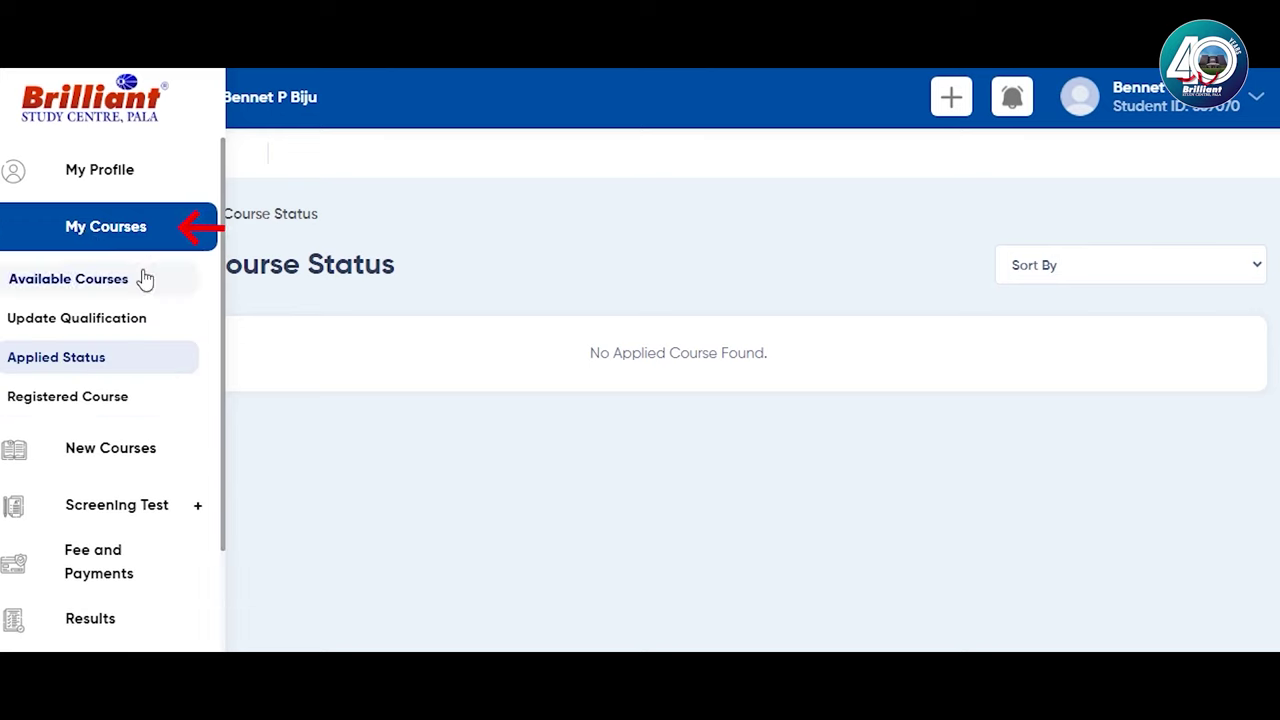
left_click(100, 395)
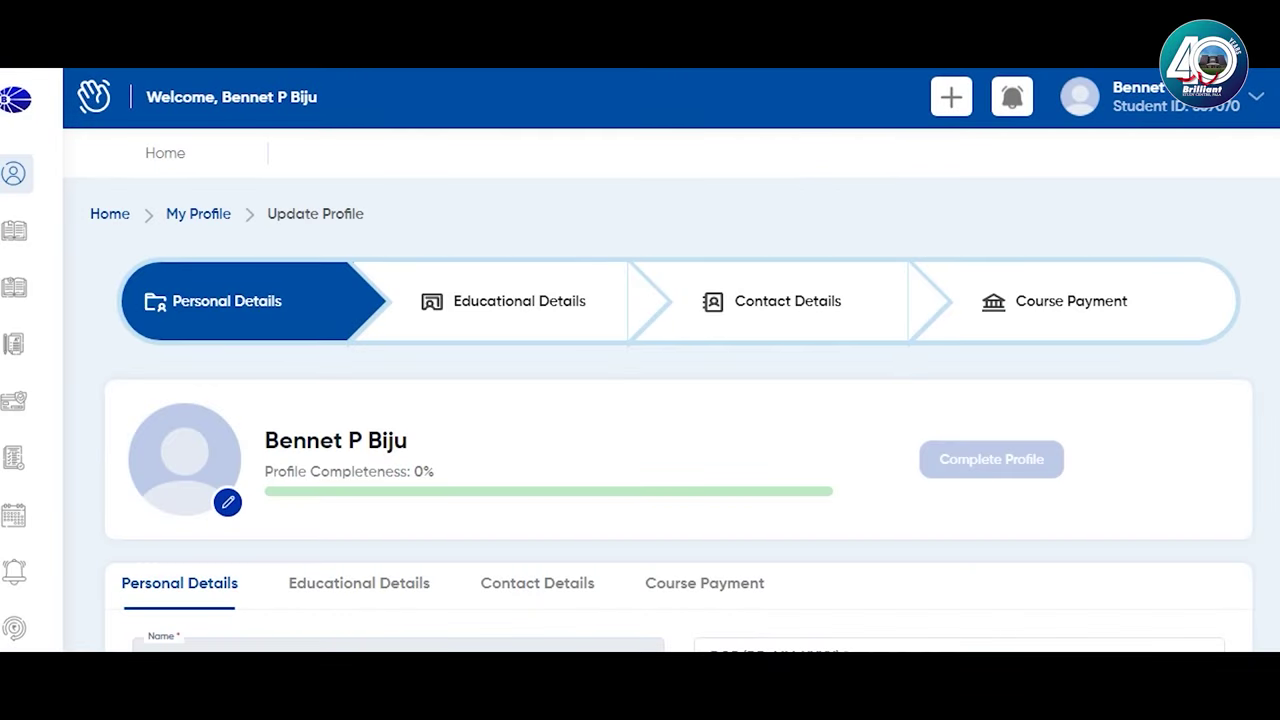
Upload a passport-style photo through the avatar's edit pencil, then crop and save it.
scroll(670, 420, "down", 1)
scroll(670, 420, "up", 1)
scroll(230, 474, "down", 2)
scroll(230, 474, "up", 1)
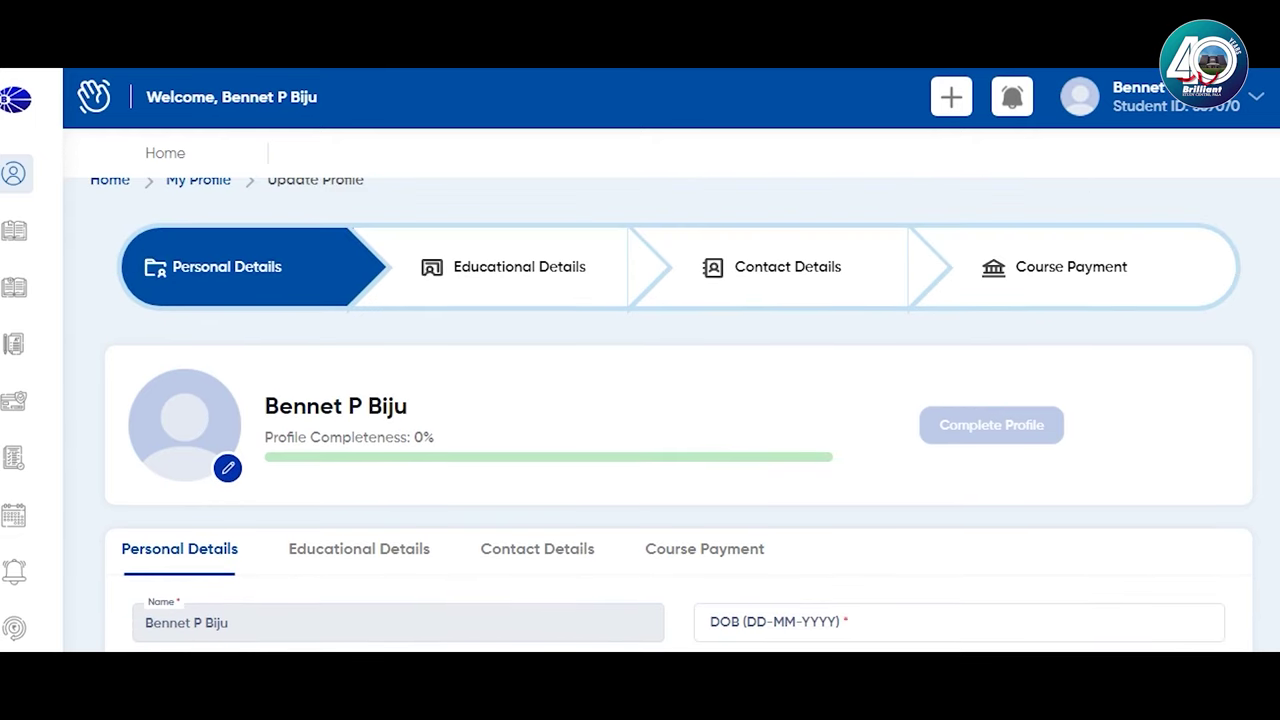
left_click(229, 472)
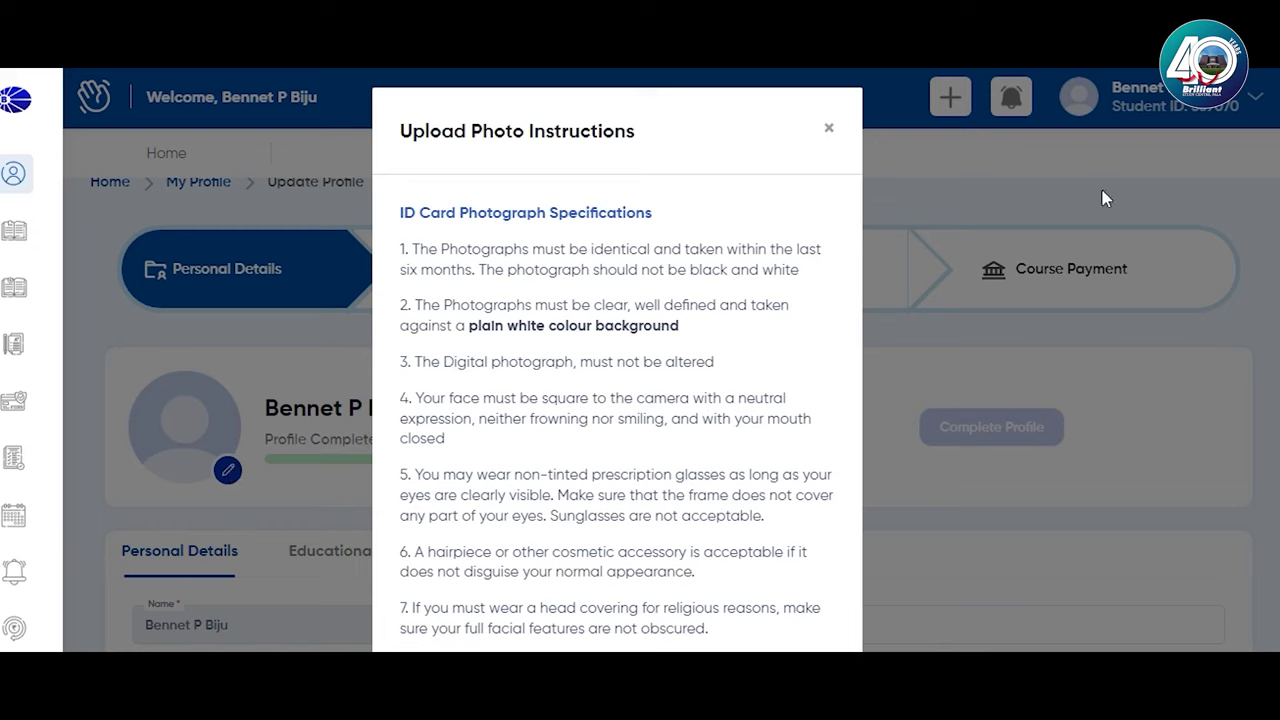
scroll(617, 370, "down", 2)
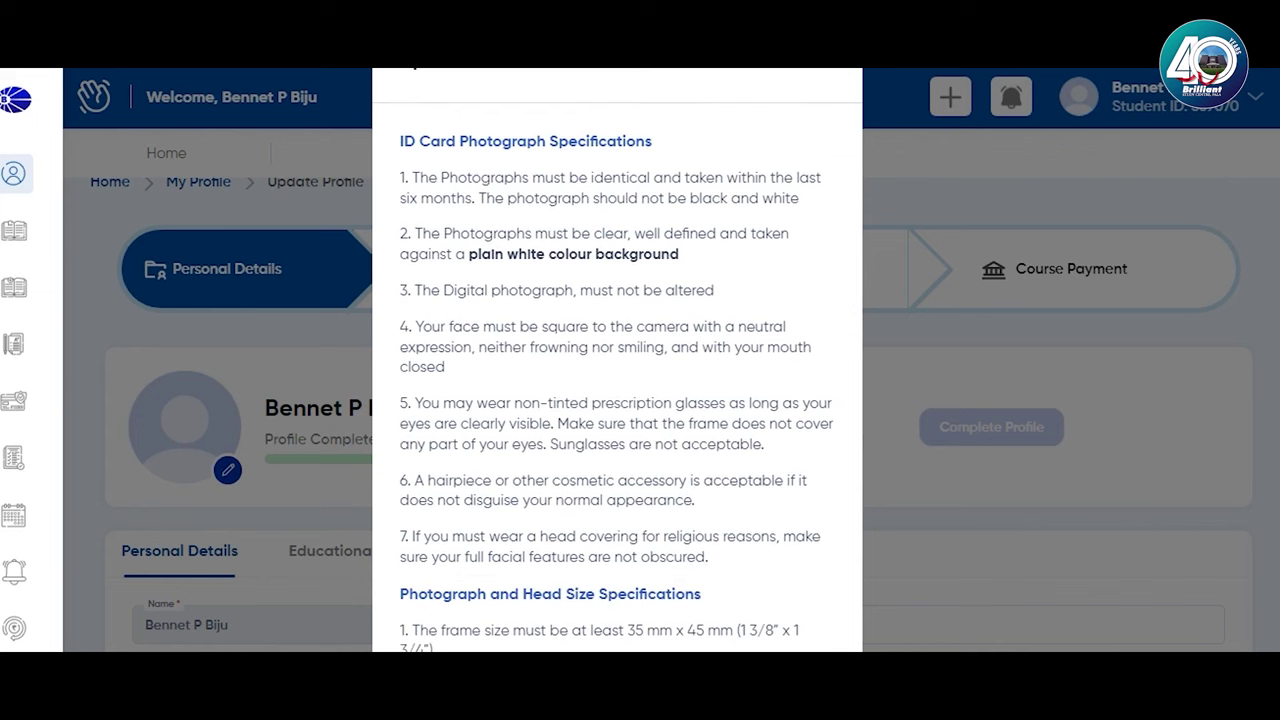
scroll(617, 370, "down", 1)
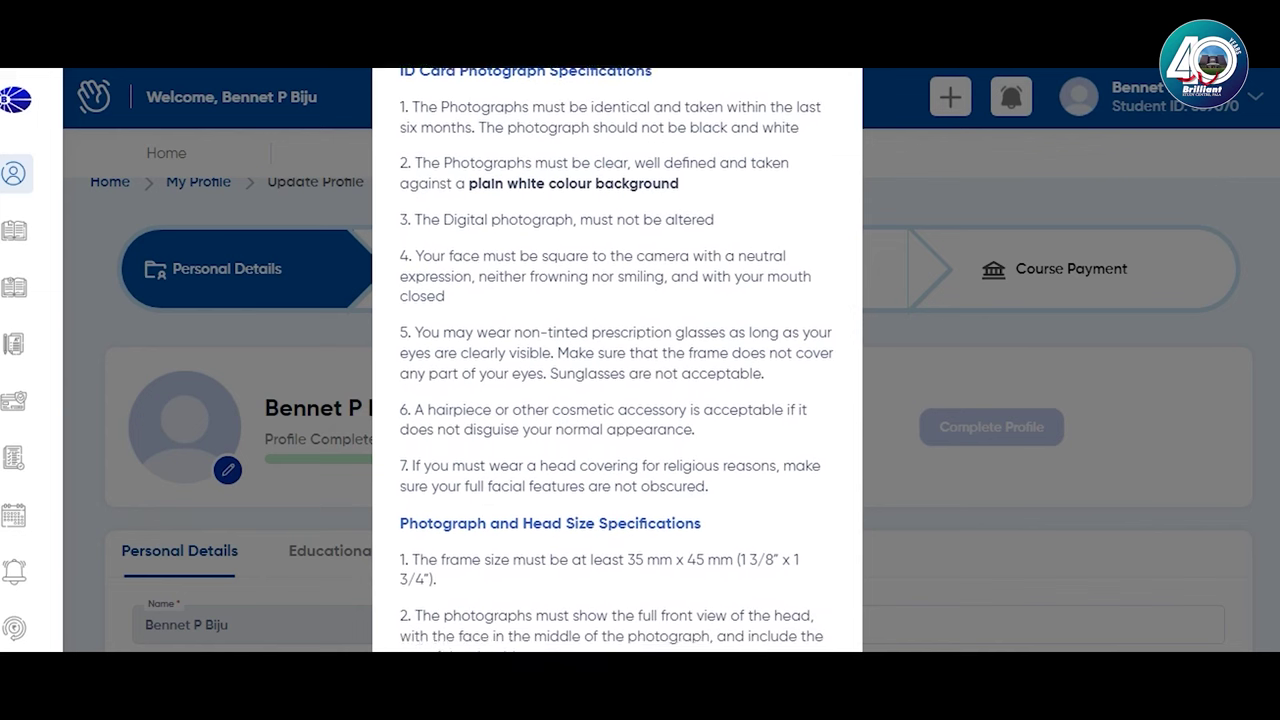
scroll(617, 370, "up", 2)
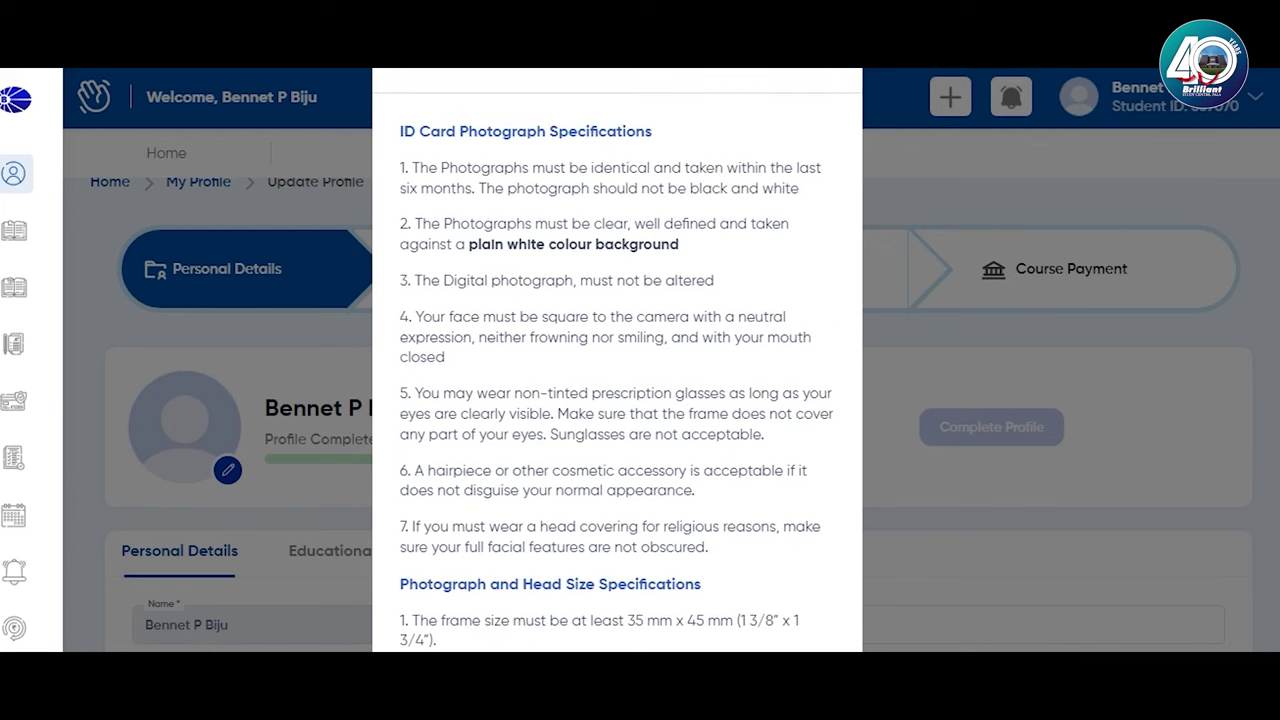
scroll(617, 370, "down", 3)
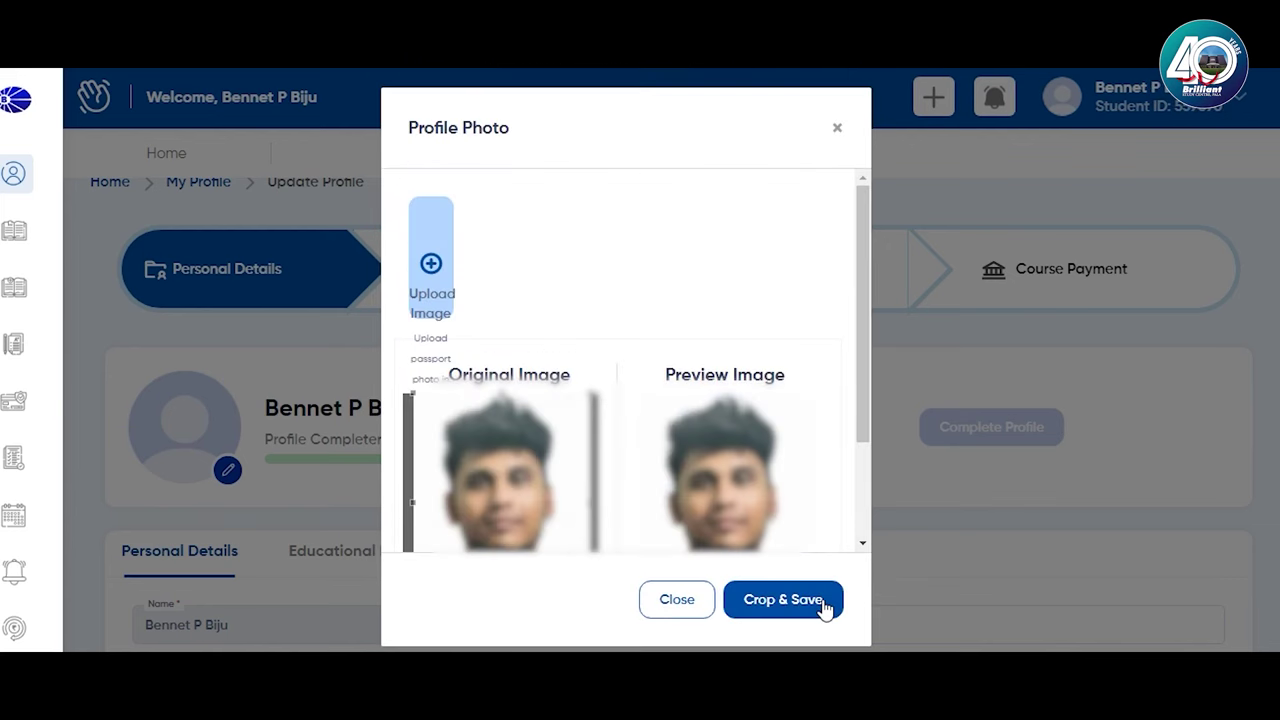
left_click(782, 600)
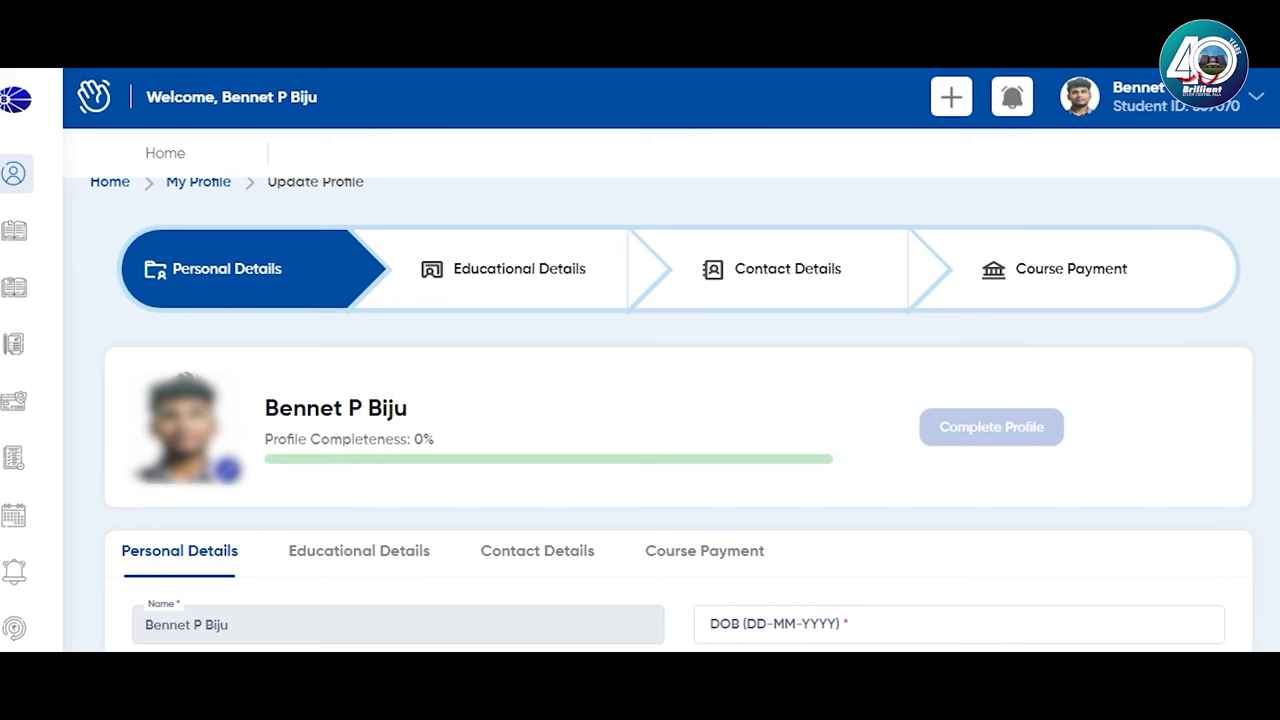
Review the personal details with blood group B- and stream CBSE, then advance to Educational Details.
scroll(640, 420, "down", 3)
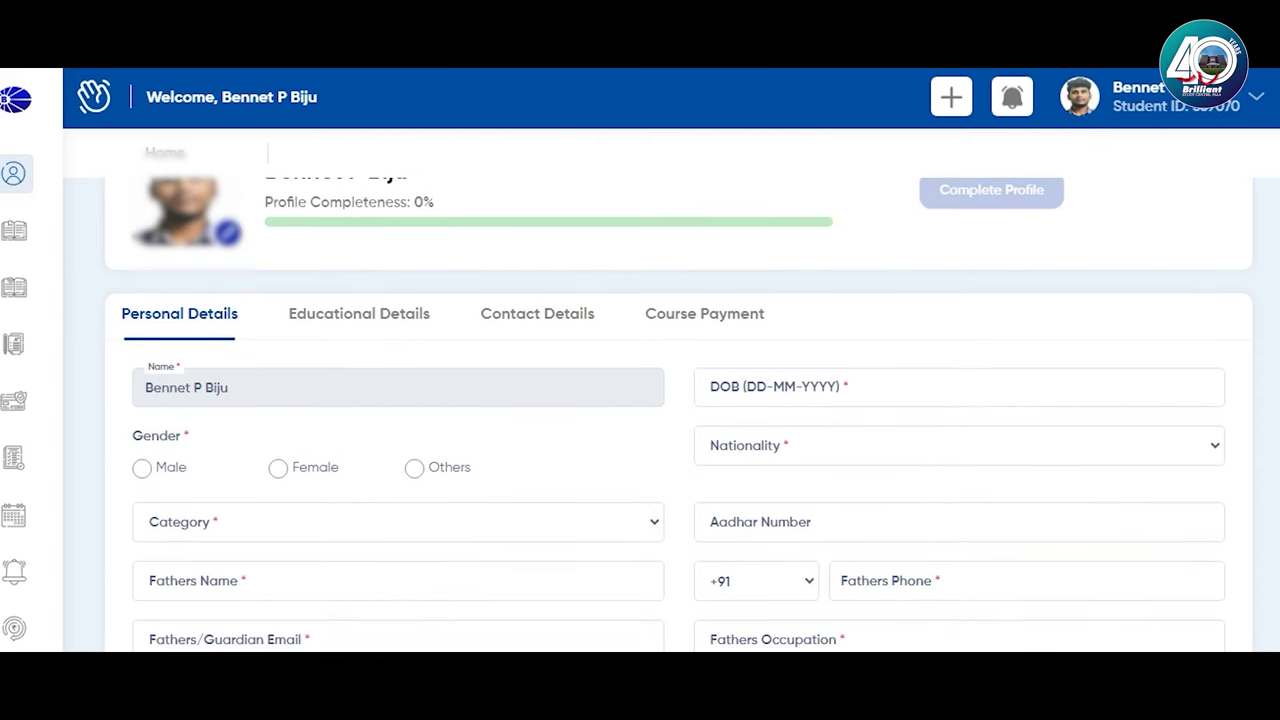
scroll(640, 420, "down", 1)
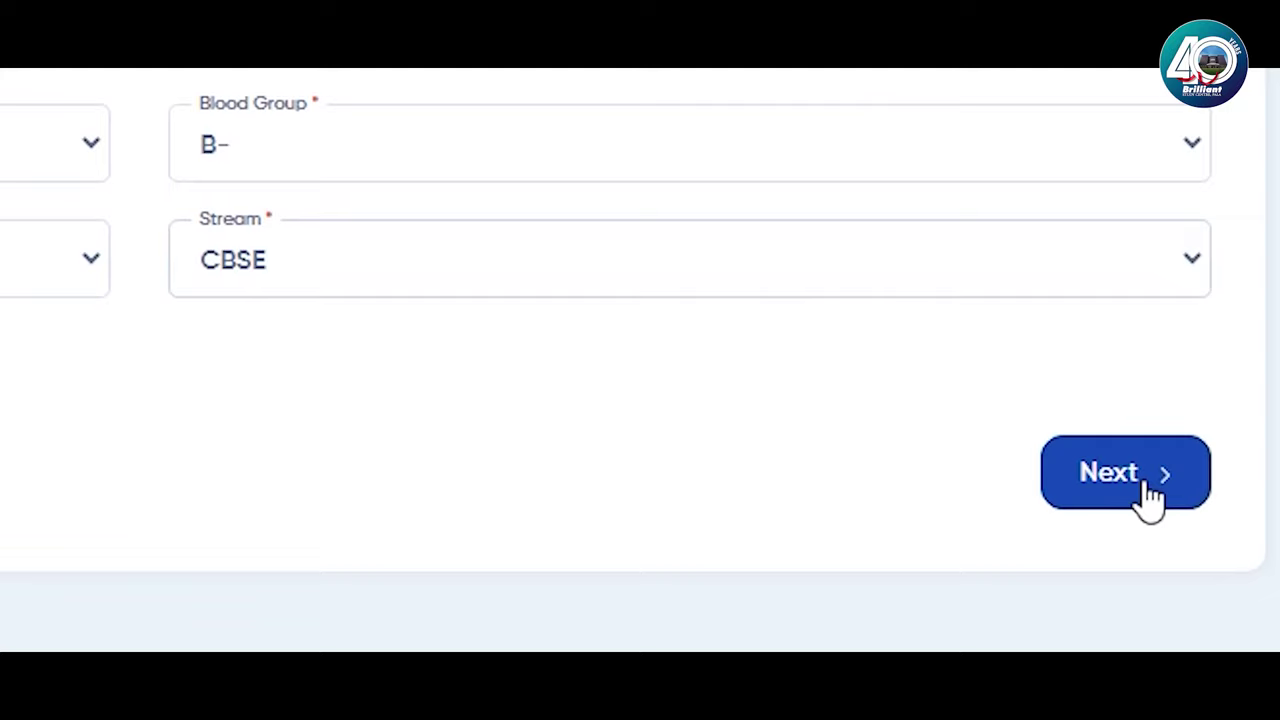
left_click(1150, 490)
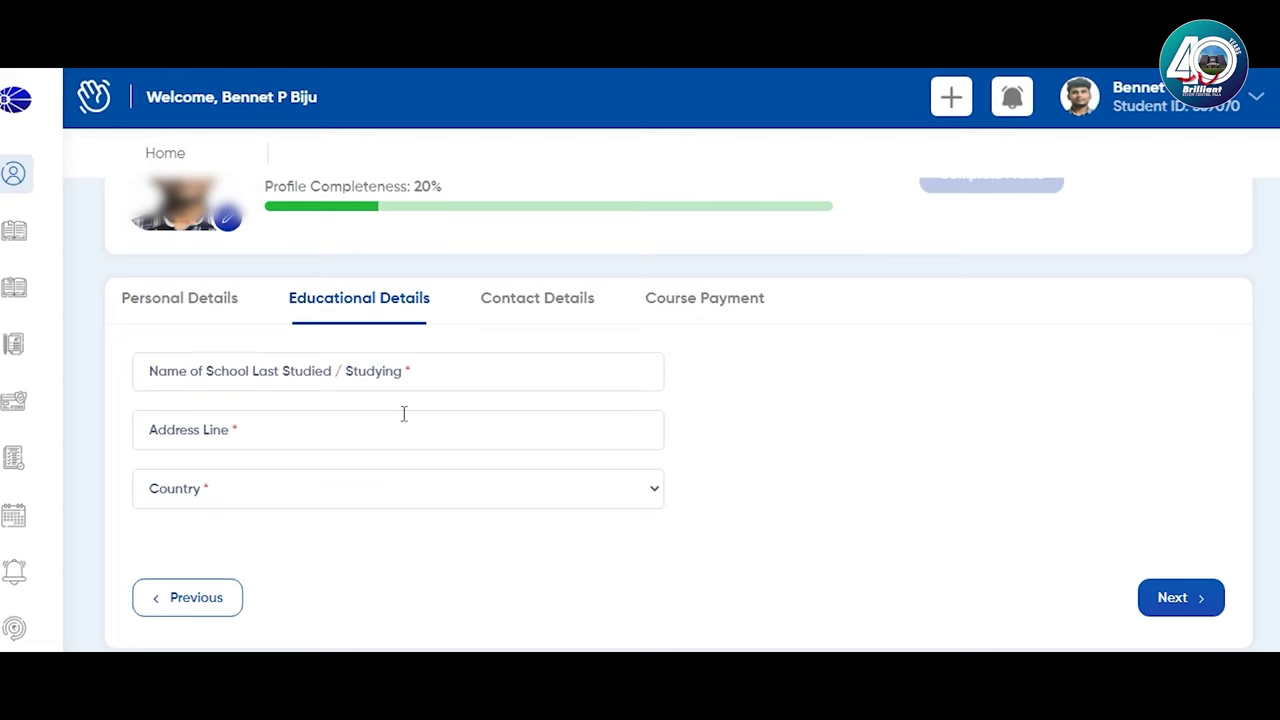
Enter 'BLGAM' as the school last studied and advance to Contact Details.
left_click(444, 374)
type("BLGAM")
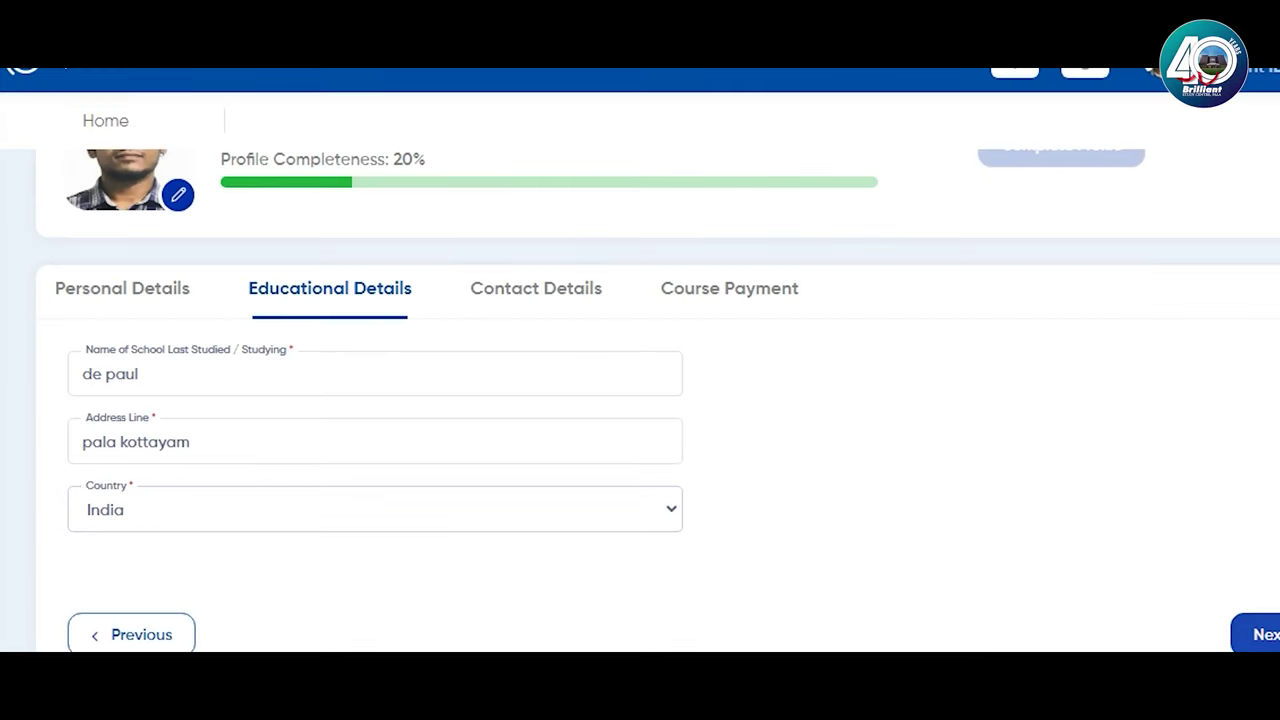
left_click(1255, 634)
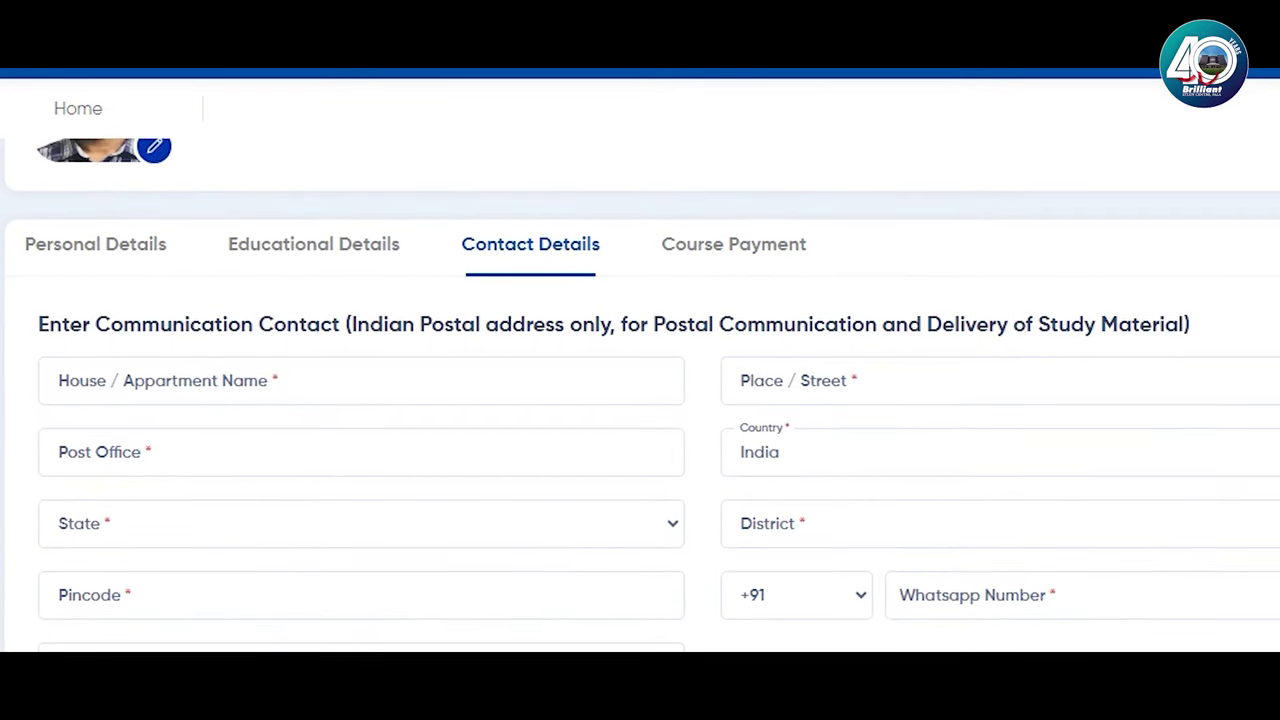
Autofill the postal address from a saved entry (district Kottayam), choose the State, and enter the WhatsApp number.
scroll(640, 400, "down", 2)
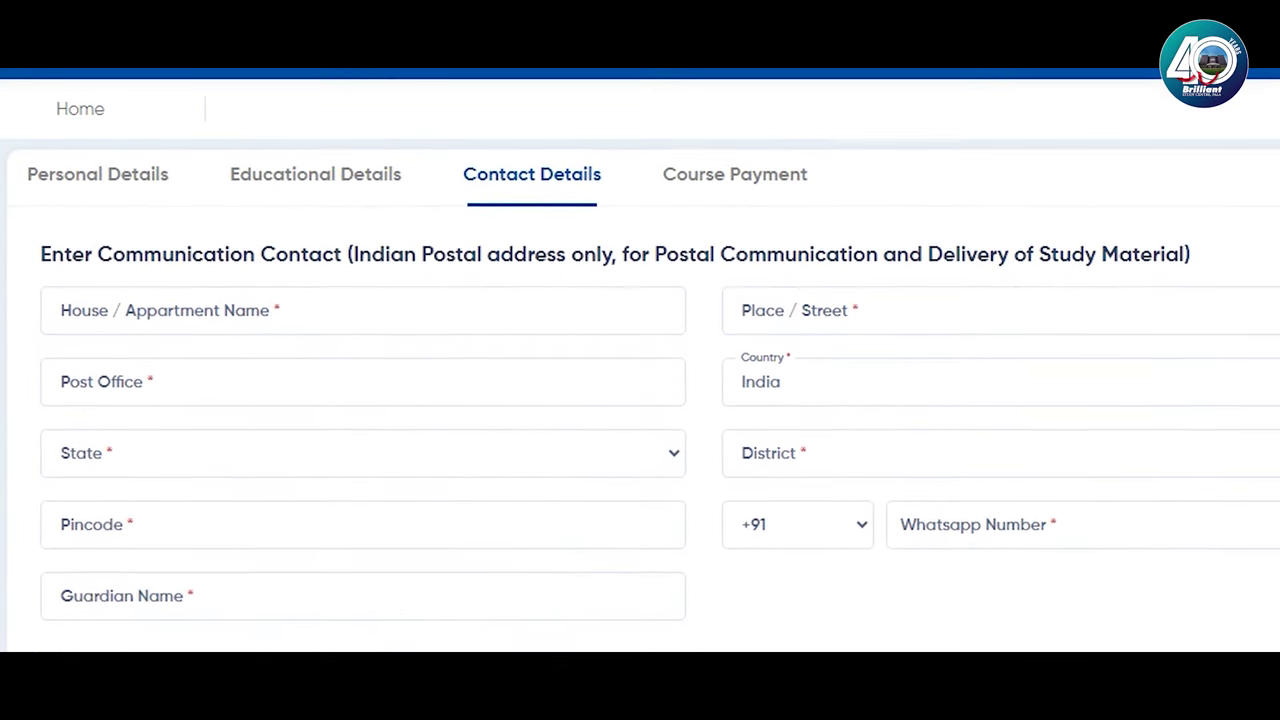
left_click(169, 395)
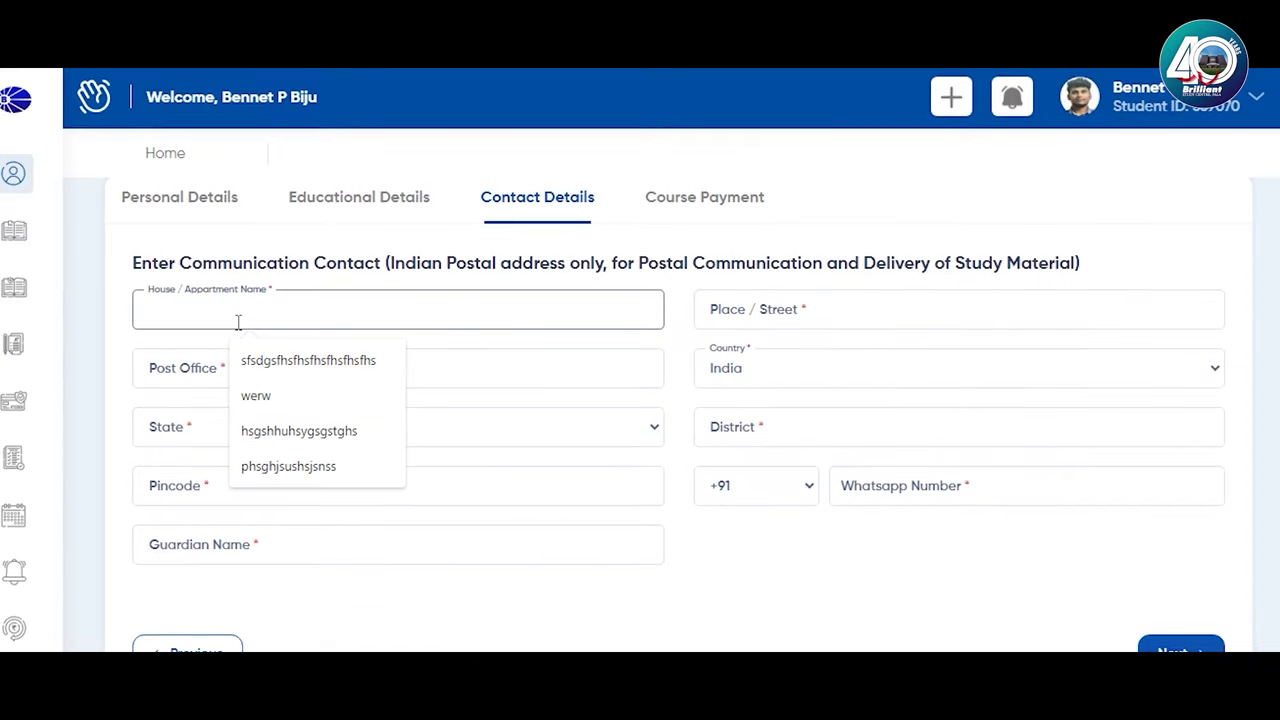
left_click(299, 430)
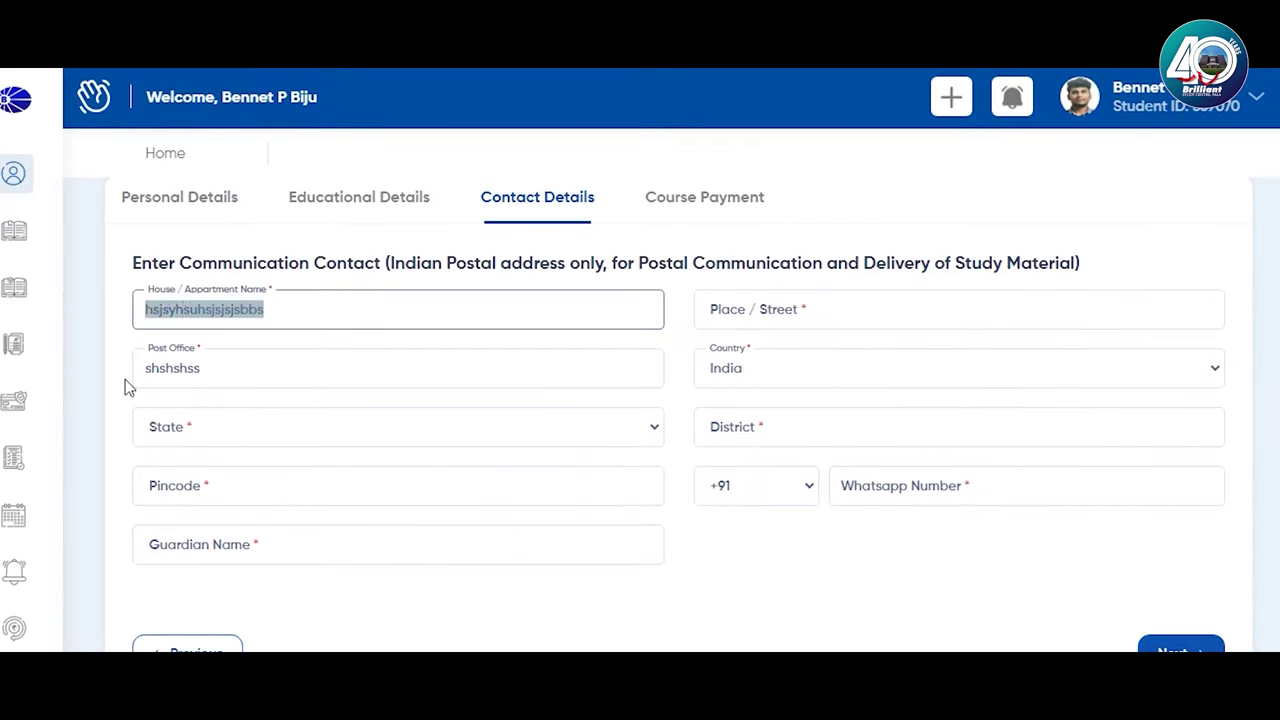
left_click(398, 427)
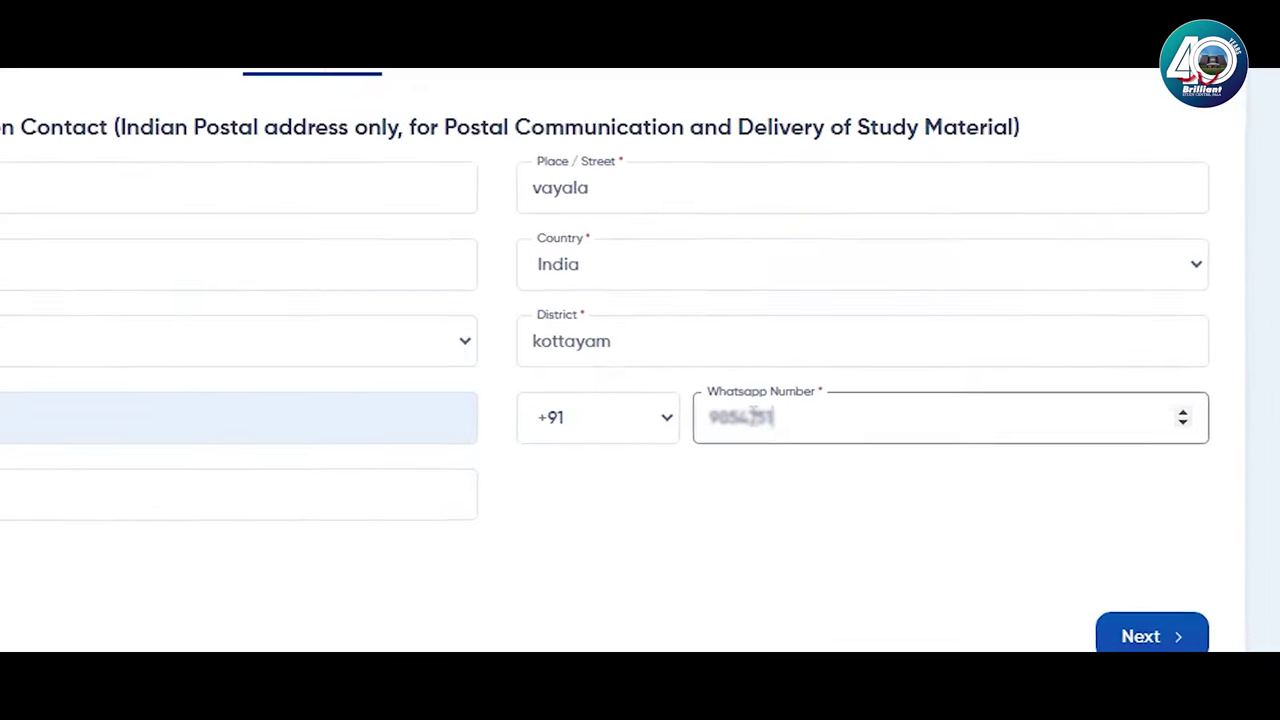
type("256")
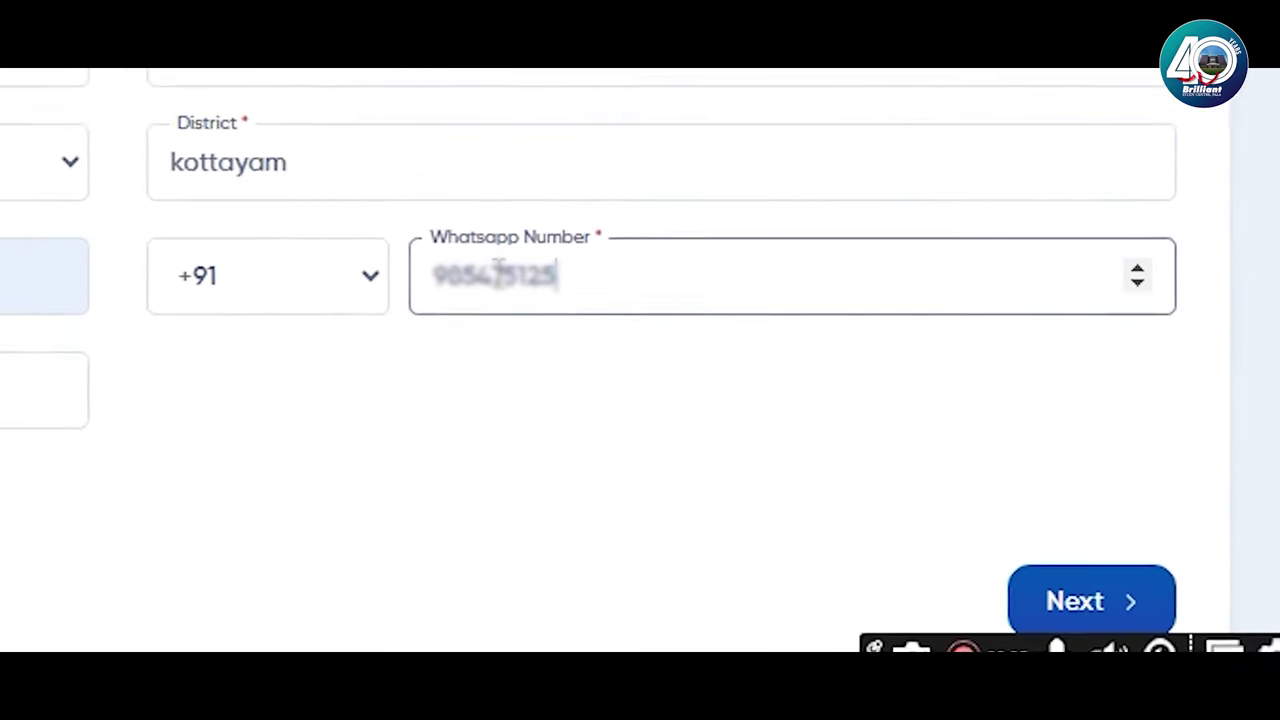